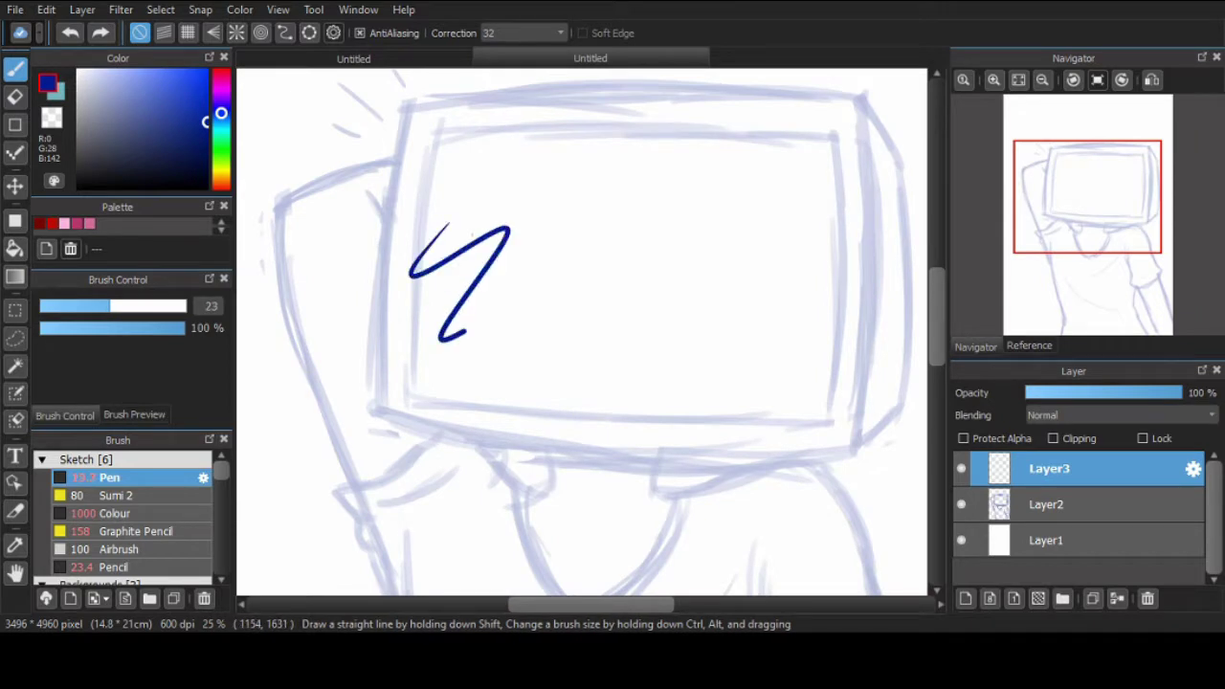
{"action": "scroll", "coordinate": [574, 335], "scroll_direction": "up", "scroll_amount": 1}
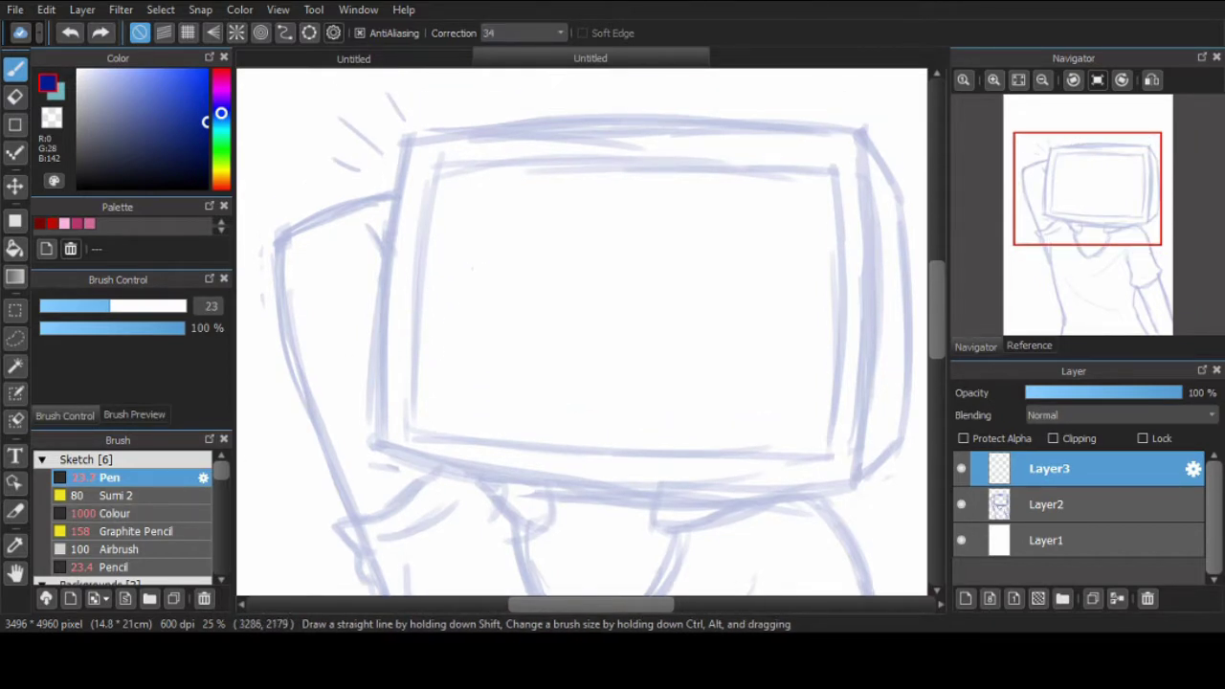
Ink the TV frame's left edge in black, retrying strokes until it sits right.
{"action": "left_click_drag", "start_coordinate": [411, 153], "coordinate": [385, 256]}
{"action": "key", "text": "ctrl+z"}
{"action": "key", "text": "ctrl+z"}
{"action": "mouse_move", "coordinate": [407, 142]}
{"action": "left_mouse_down"}
{"action": "mouse_move", "coordinate": [376, 431]}
{"action": "mouse_move", "coordinate": [414, 153]}
{"action": "mouse_move", "coordinate": [378, 429]}
{"action": "mouse_move", "coordinate": [378, 288]}
{"action": "left_mouse_up"}
{"action": "key", "text": "ctrl+z"}
{"action": "key", "text": "ctrl+z"}
{"action": "key", "text": "ctrl+z"}
{"action": "key", "text": "ctrl+z"}
{"action": "left_click_drag", "start_coordinate": [374, 417], "coordinate": [412, 141]}
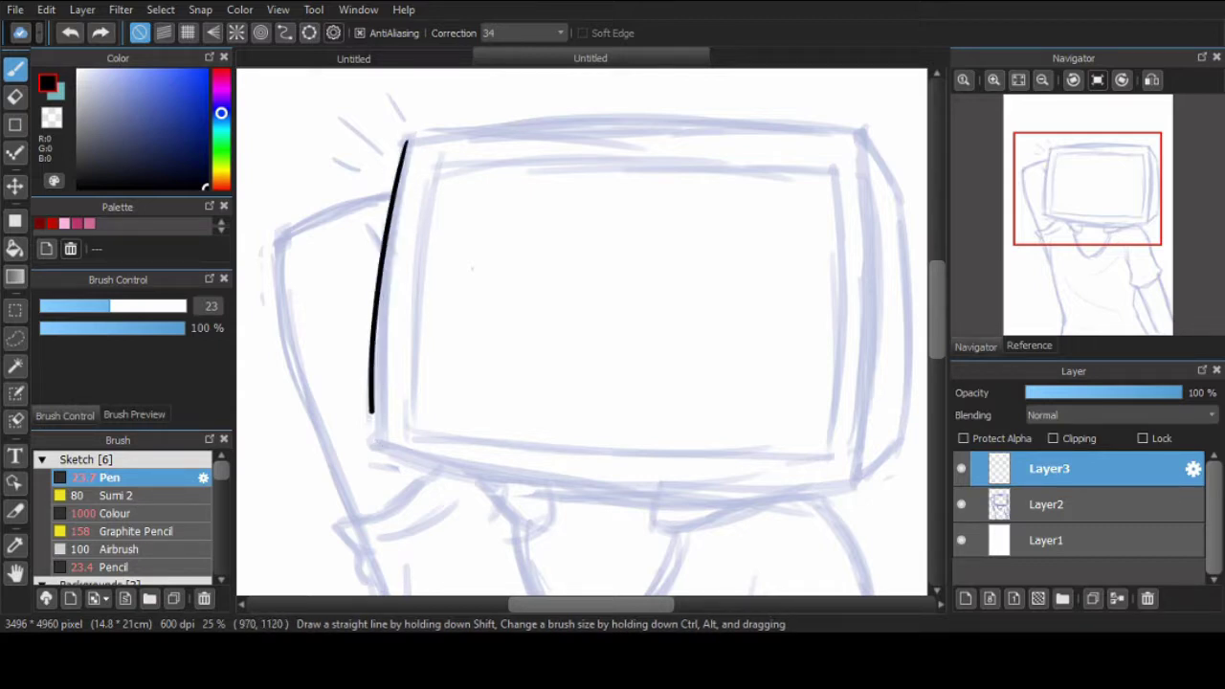
{"action": "key", "text": "ctrl+z"}
{"action": "left_click_drag", "start_coordinate": [373, 386], "coordinate": [406, 138]}
{"action": "key", "text": "ctrl+z"}
{"action": "key", "text": "ctrl+z"}
{"action": "left_click_drag", "start_coordinate": [378, 408], "coordinate": [412, 164]}
{"action": "key", "text": "ctrl+z"}
{"action": "key", "text": "ctrl+z"}
{"action": "mouse_move", "coordinate": [375, 429]}
{"action": "left_mouse_down"}
{"action": "mouse_move", "coordinate": [410, 142]}
{"action": "mouse_move", "coordinate": [377, 446]}
{"action": "left_mouse_up"}
Ink the TV frame's top edge across to the right corner.
{"action": "left_click_drag", "start_coordinate": [411, 140], "coordinate": [743, 119]}
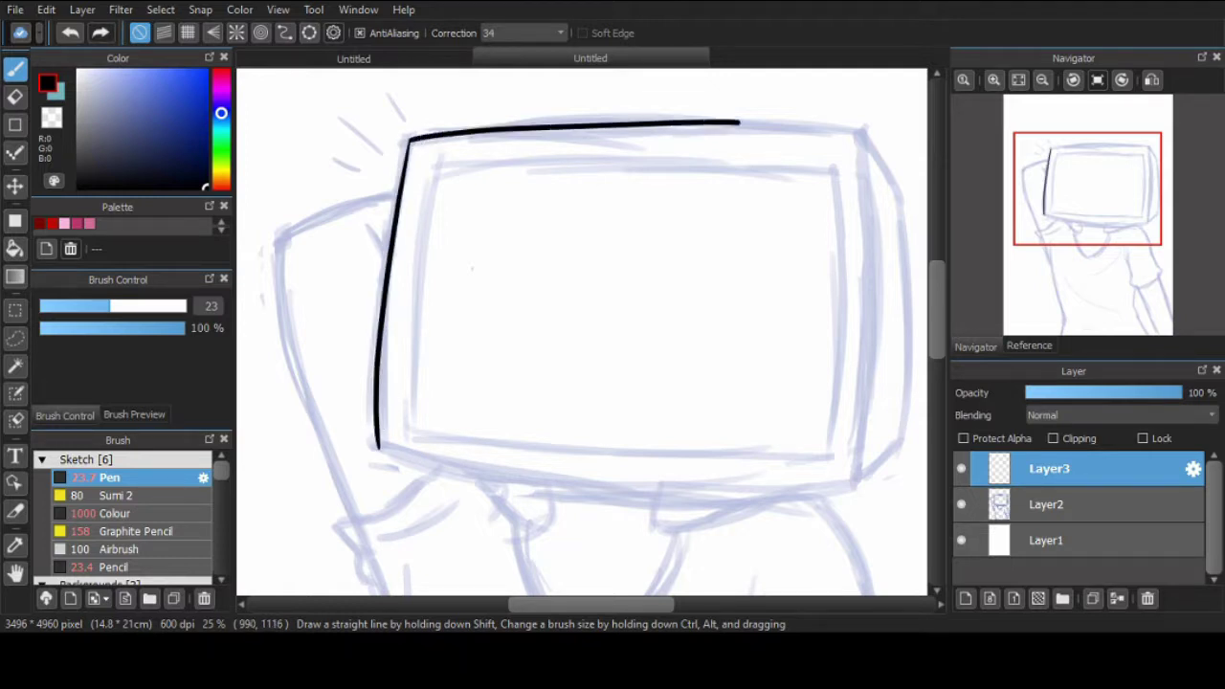
{"action": "key", "text": "ctrl+z"}
{"action": "left_click_drag", "start_coordinate": [409, 141], "coordinate": [841, 126]}
{"action": "key", "text": "ctrl+z"}
{"action": "left_click_drag", "start_coordinate": [412, 142], "coordinate": [828, 126]}
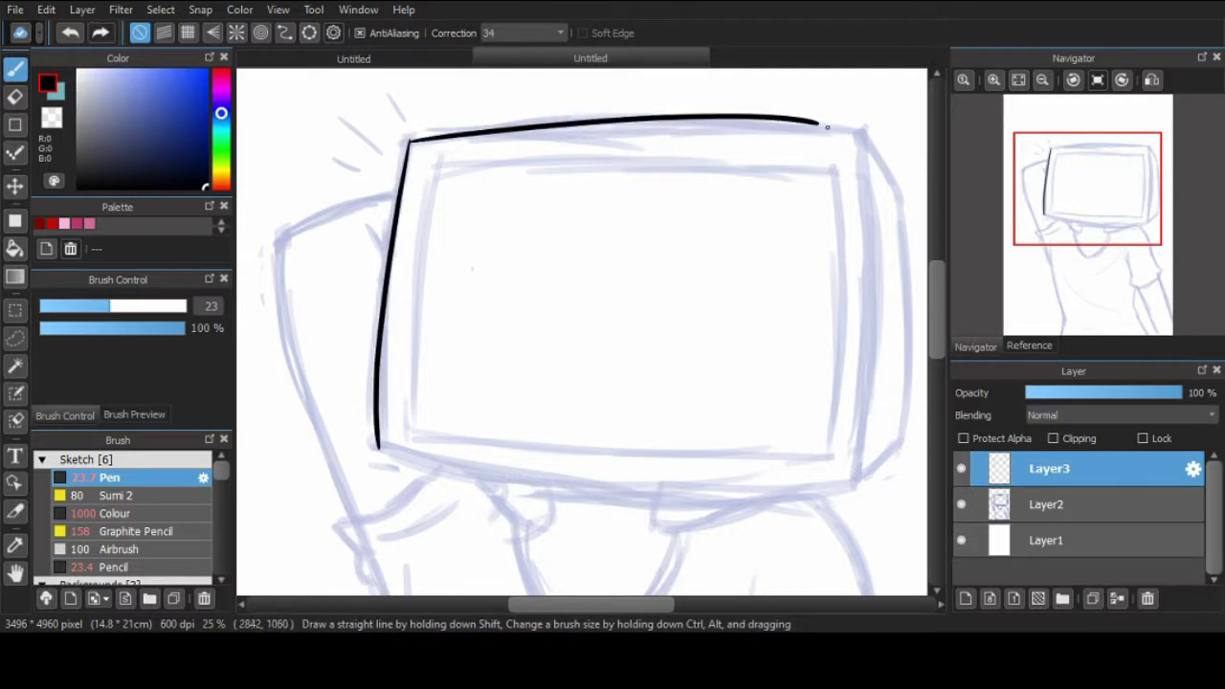
{"action": "key", "text": "ctrl+z"}
{"action": "key", "text": "ctrl+z"}
Ink the frame's right edge down to the bottom corner.
{"action": "mouse_move", "coordinate": [410, 142]}
{"action": "left_mouse_down"}
{"action": "mouse_move", "coordinate": [869, 126]}
{"action": "mouse_move", "coordinate": [858, 340]}
{"action": "left_mouse_up"}
{"action": "key", "text": "ctrl+z"}
{"action": "left_click_drag", "start_coordinate": [861, 130], "coordinate": [858, 475]}
{"action": "key", "text": "ctrl+z"}
{"action": "key", "text": "ctrl+z"}
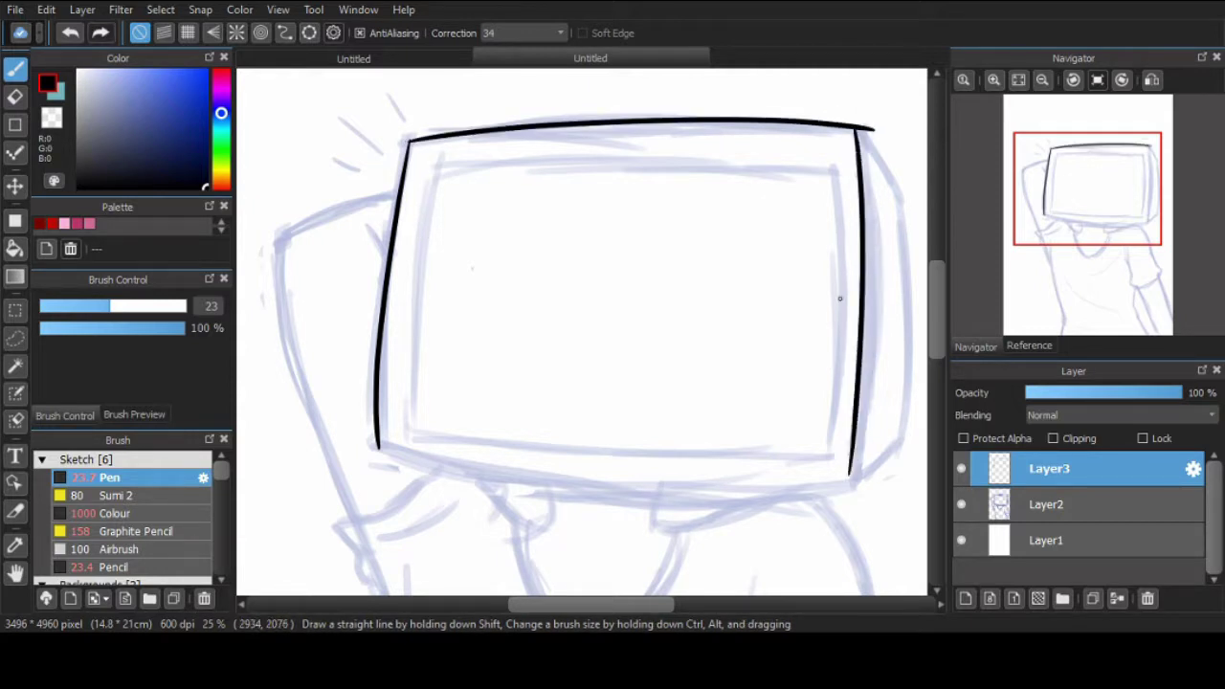
{"action": "key", "text": "ctrl+z"}
{"action": "left_click_drag", "start_coordinate": [859, 423], "coordinate": [855, 488]}
Erase and redraw the left edge so the four-sided frame outline closes.
{"action": "key", "text": "e"}
{"action": "left_click_drag", "start_coordinate": [402, 163], "coordinate": [374, 421]}
{"action": "key", "text": "n"}
{"action": "key", "text": "ctrl+z"}
{"action": "left_click_drag", "start_coordinate": [406, 145], "coordinate": [387, 426]}
{"action": "key", "text": "ctrl+z"}
{"action": "mouse_move", "coordinate": [406, 143]}
{"action": "left_mouse_down"}
{"action": "mouse_move", "coordinate": [375, 459]}
{"action": "mouse_move", "coordinate": [387, 440]}
{"action": "left_mouse_up"}
{"action": "key", "text": "ctrl+z"}
{"action": "key", "text": "ctrl+z"}
{"action": "key", "text": "ctrl+z"}
{"action": "mouse_move", "coordinate": [407, 144]}
{"action": "left_mouse_down"}
{"action": "mouse_move", "coordinate": [374, 411]}
{"action": "mouse_move", "coordinate": [385, 460]}
{"action": "mouse_move", "coordinate": [385, 426]}
{"action": "mouse_move", "coordinate": [383, 442]}
{"action": "mouse_move", "coordinate": [854, 483]}
{"action": "left_mouse_up"}
{"action": "key", "text": "ctrl+z"}
{"action": "key", "text": "ctrl+z"}
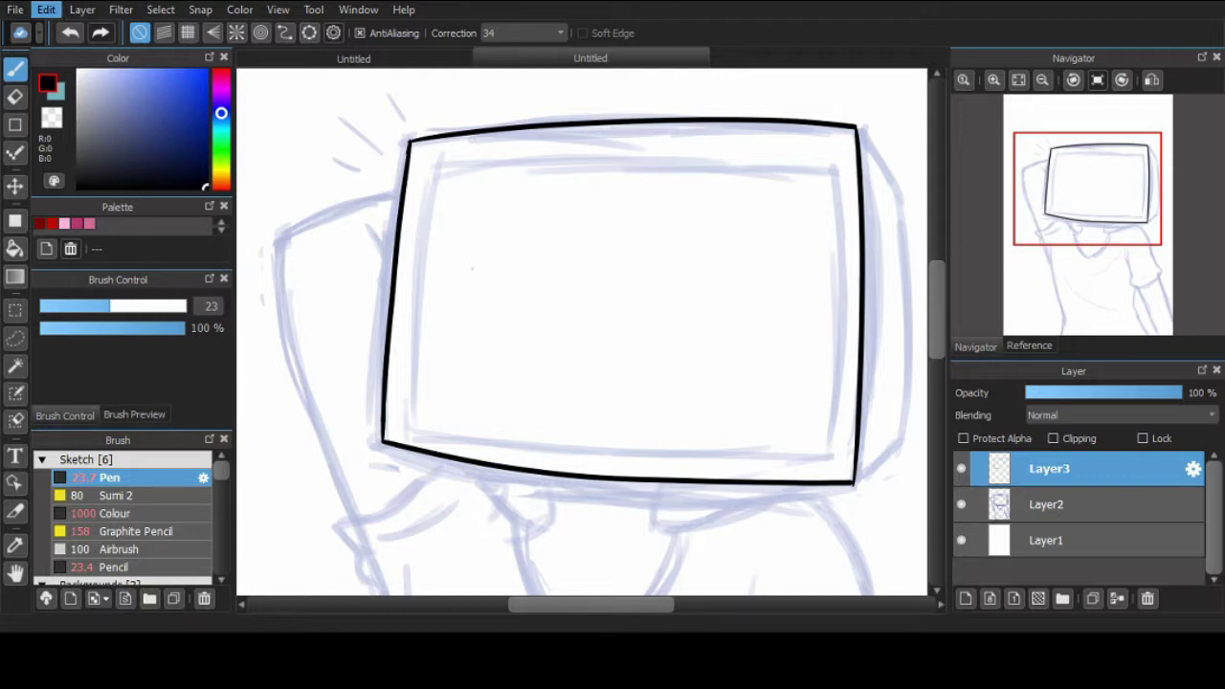
Duplicate the frame, shrink the copy inside it, and merge it down as the screen border.
{"action": "key", "text": "ctrl+shift+d"}
{"action": "key", "text": "ctrl+t"}
{"action": "left_click_drag", "start_coordinate": [856, 450], "coordinate": [826, 420]}
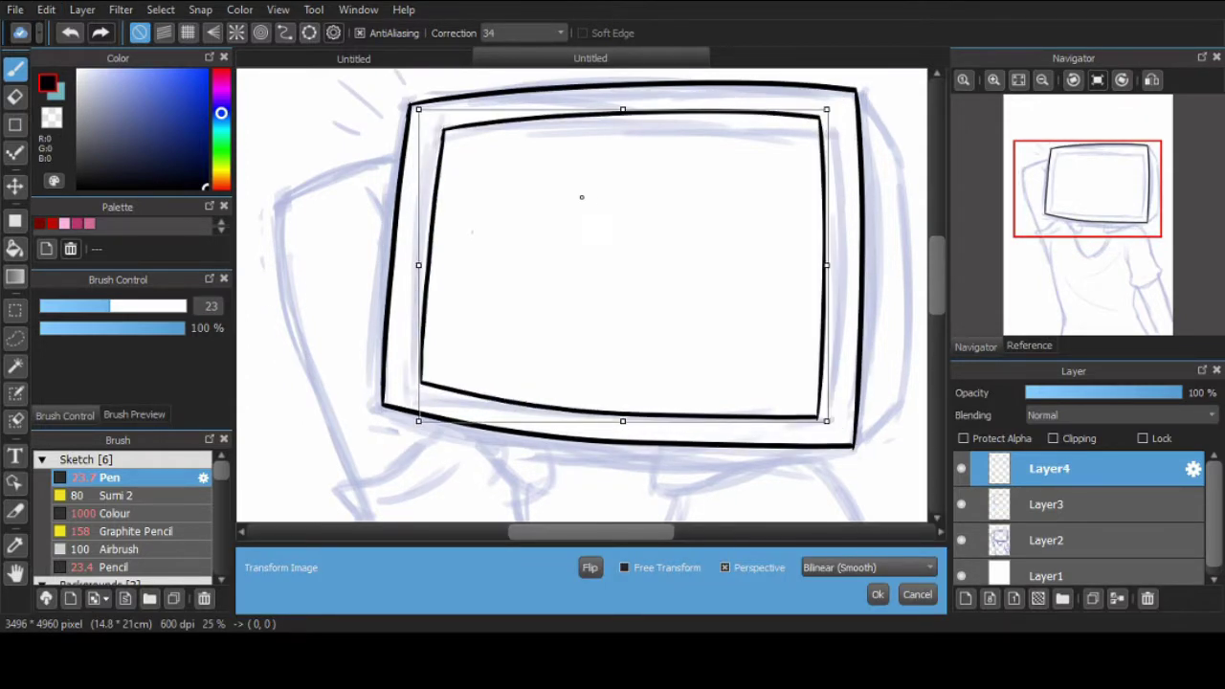
{"action": "left_click_drag", "start_coordinate": [418, 265], "coordinate": [445, 265]}
{"action": "left_click", "coordinate": [878, 595]}
{"action": "key", "text": "ctrl+e"}
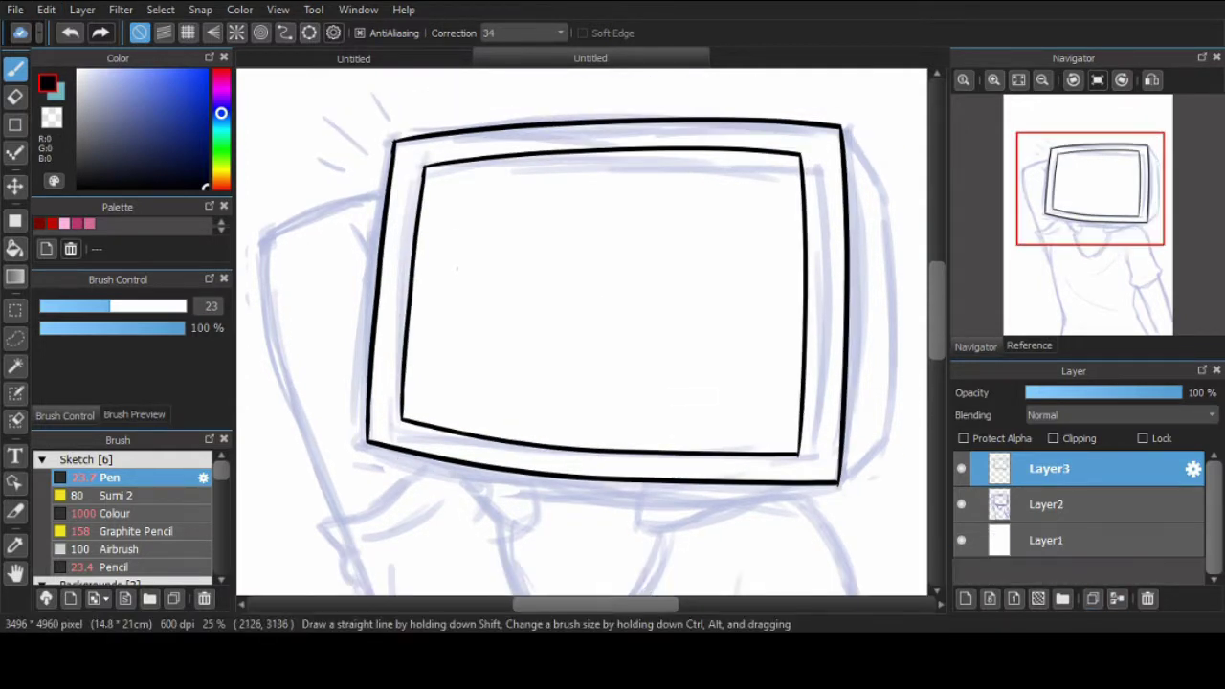
{"action": "scroll", "coordinate": [583, 335], "scroll_direction": "right", "scroll_amount": 3}
Ink the vertical depth edge on the TV's right side.
{"action": "key", "text": "ctrl+z"}
{"action": "left_click_drag", "start_coordinate": [778, 193], "coordinate": [790, 441]}
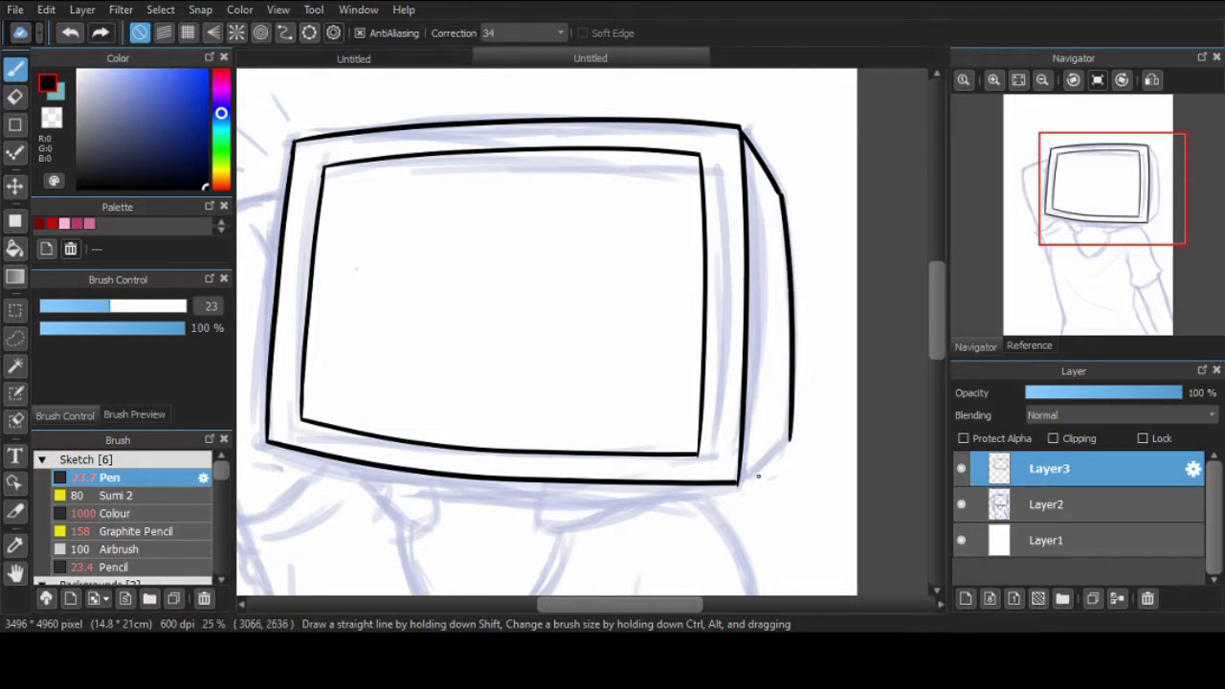
{"action": "key", "text": "ctrl+z"}
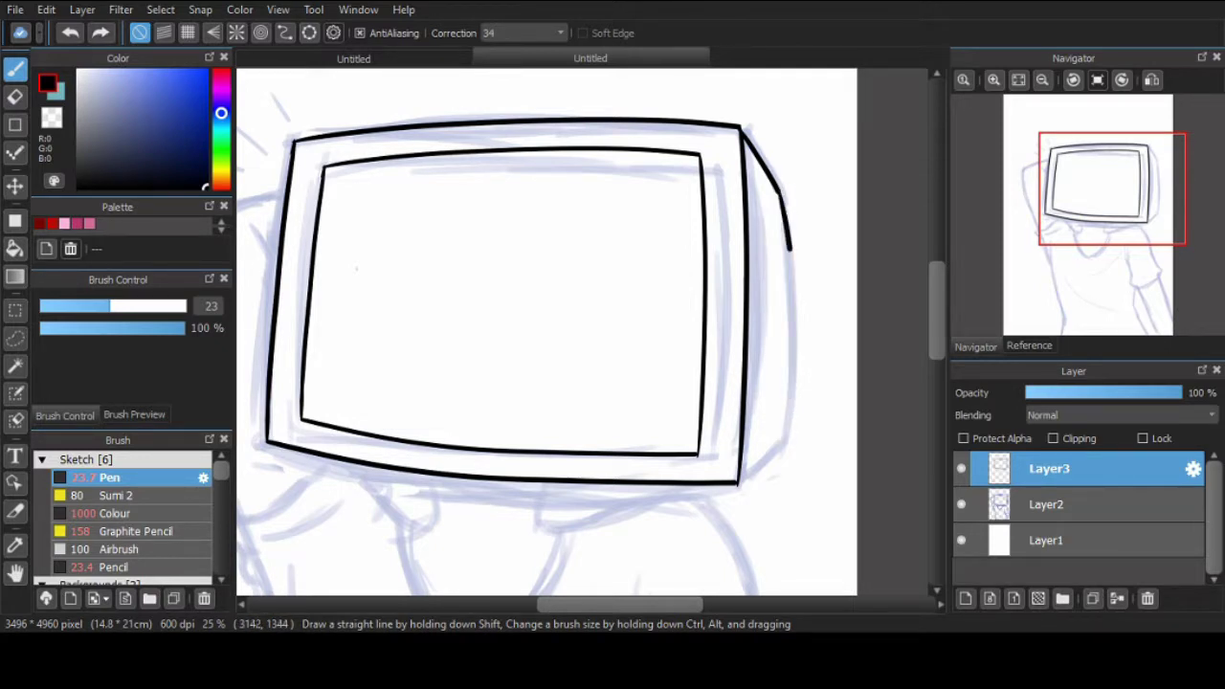
{"action": "left_click_drag", "start_coordinate": [780, 221], "coordinate": [772, 433]}
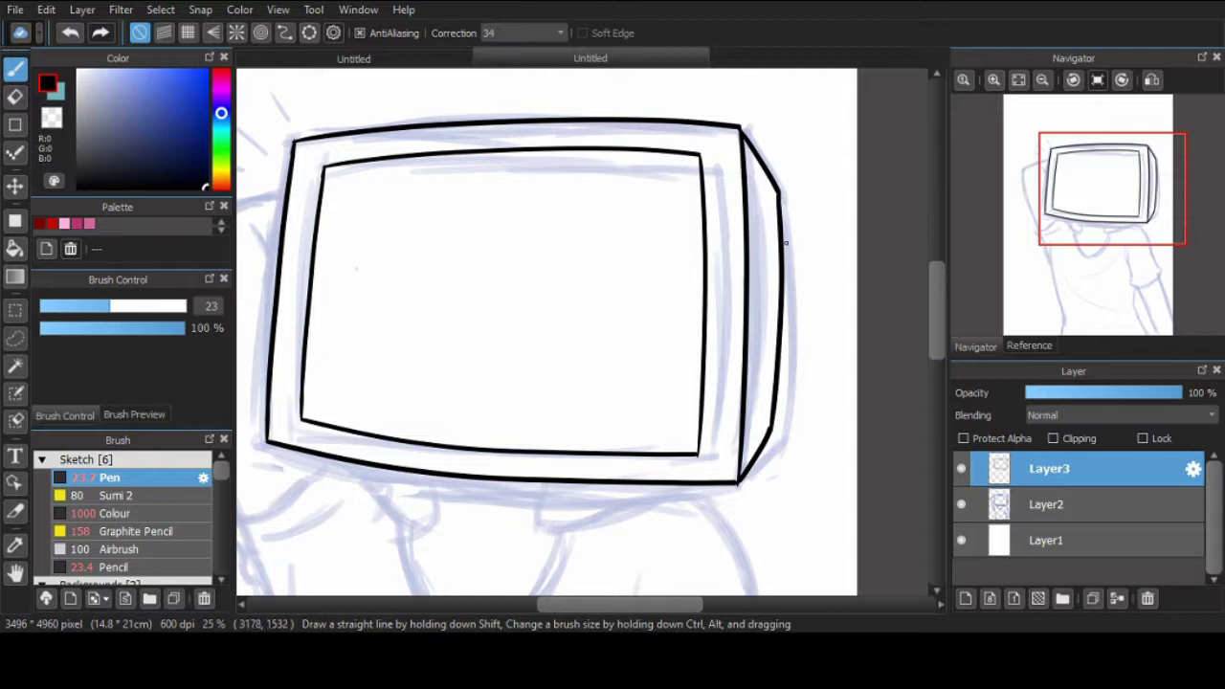
{"action": "scroll", "coordinate": [574, 335], "scroll_direction": "left", "scroll_amount": 6}
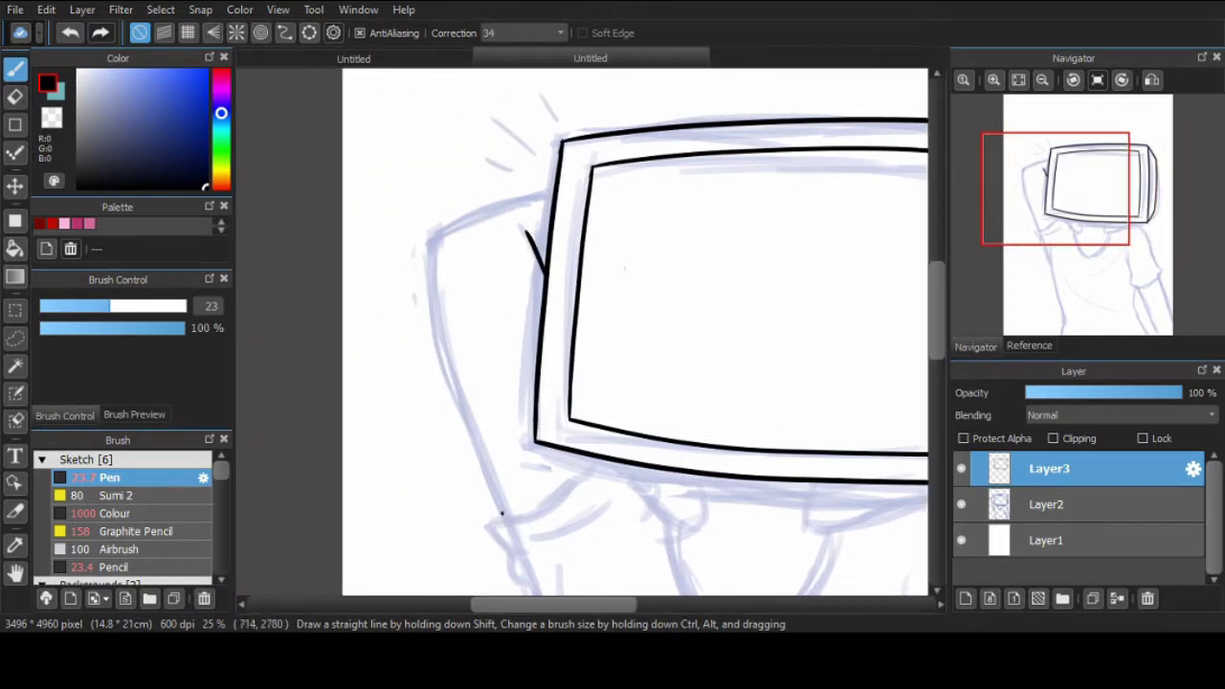
Ink the raised arm's outer curve, join it to the frame corner, and erase the overlap.
{"action": "left_click_drag", "start_coordinate": [553, 191], "coordinate": [475, 479]}
{"action": "key", "text": "ctrl+z"}
{"action": "key", "text": "ctrl+z"}
{"action": "mouse_move", "coordinate": [553, 191]}
{"action": "left_mouse_down"}
{"action": "mouse_move", "coordinate": [457, 225]}
{"action": "mouse_move", "coordinate": [507, 502]}
{"action": "left_mouse_up"}
{"action": "key", "text": "ctrl+z"}
{"action": "left_click_drag", "start_coordinate": [446, 226], "coordinate": [505, 516]}
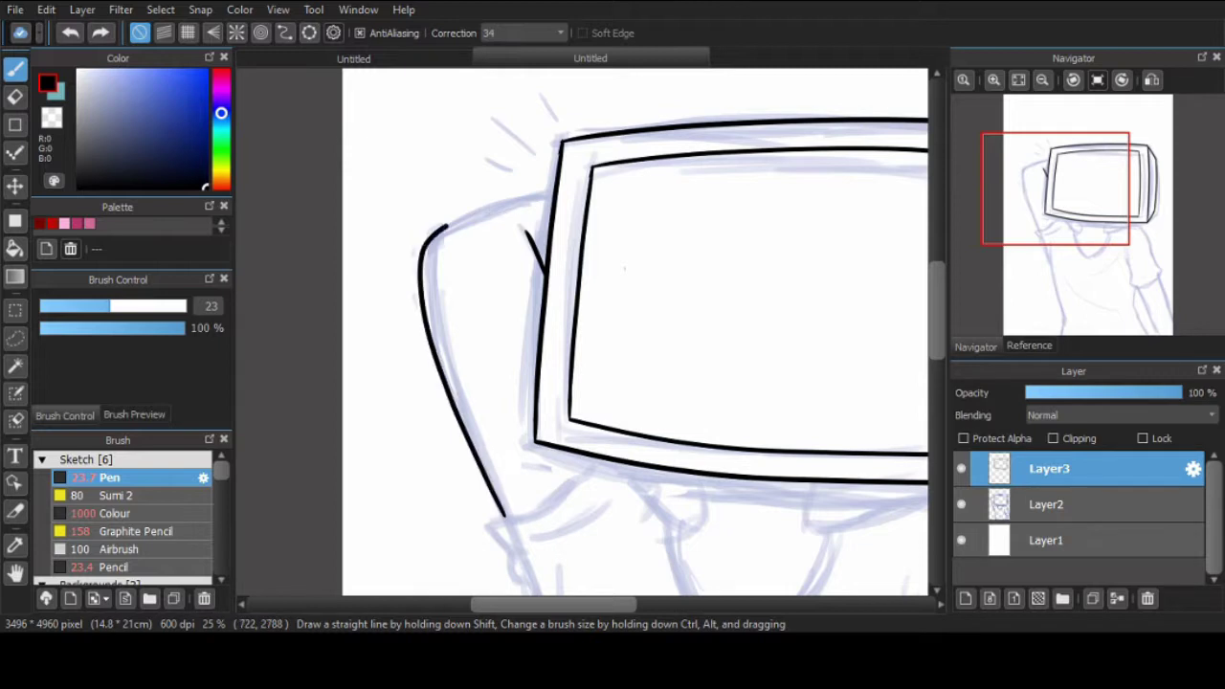
{"action": "left_click_drag", "start_coordinate": [506, 214], "coordinate": [549, 234]}
{"action": "key", "text": "ctrl+z"}
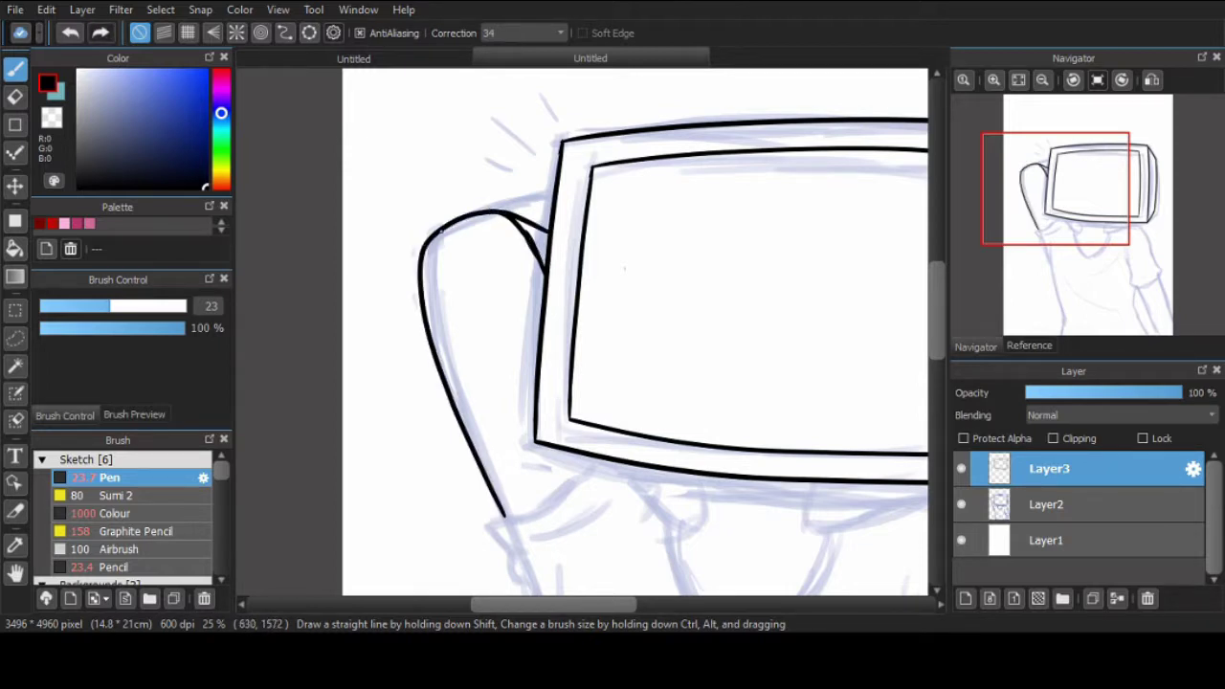
{"action": "key", "text": "e"}
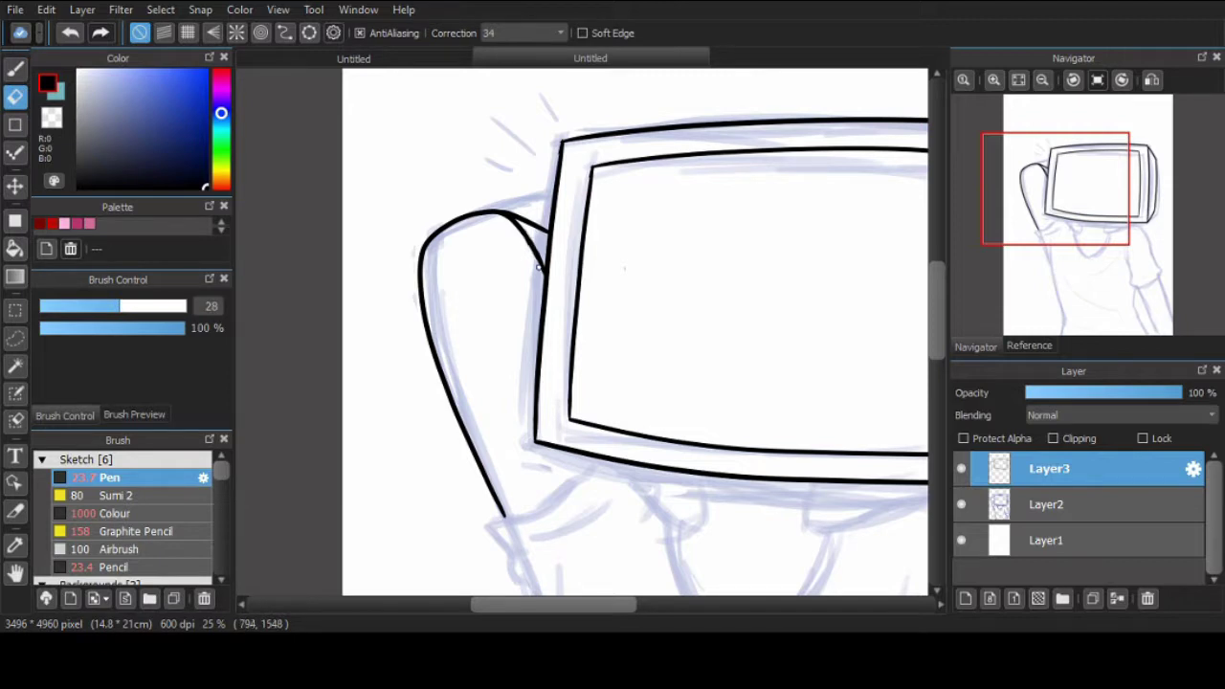
{"action": "left_click", "coordinate": [531, 251]}
{"action": "key", "text": "n"}
{"action": "scroll", "coordinate": [574, 335], "scroll_direction": "down", "scroll_amount": 5}
{"action": "mouse_move", "coordinate": [593, 230]}
{"action": "left_mouse_down"}
{"action": "mouse_move", "coordinate": [502, 279]}
{"action": "mouse_move", "coordinate": [573, 442]}
{"action": "left_mouse_up"}
Ink the sleeve's lower diagonal, the collar edge under the TV, and the neck opening.
{"action": "key", "text": "ctrl+z"}
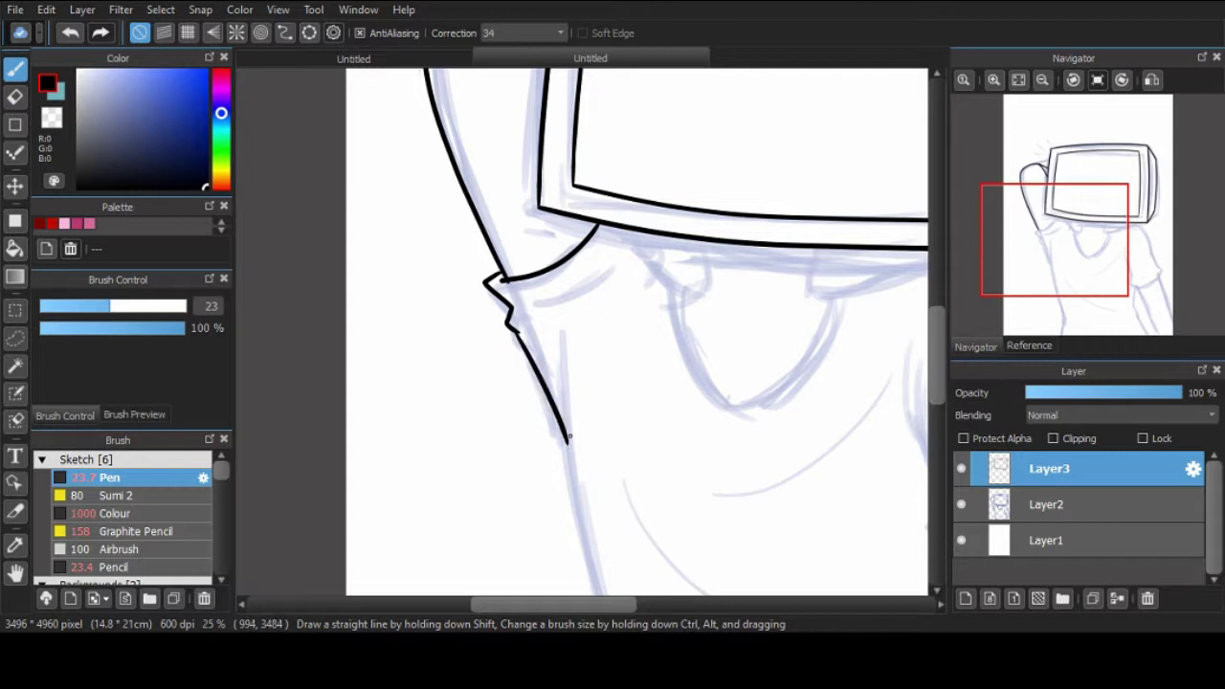
{"action": "key", "text": "ctrl+z"}
{"action": "left_click_drag", "start_coordinate": [517, 335], "coordinate": [564, 436]}
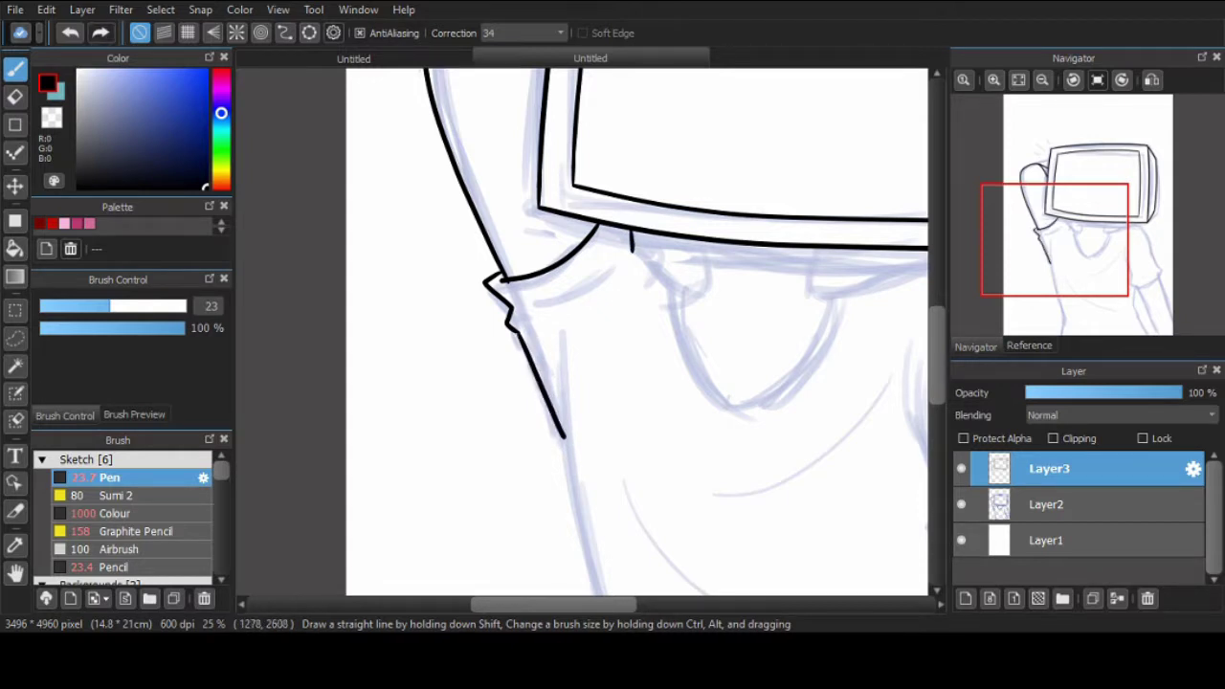
{"action": "key", "text": "ctrl+z"}
{"action": "left_click_drag", "start_coordinate": [655, 271], "coordinate": [835, 285]}
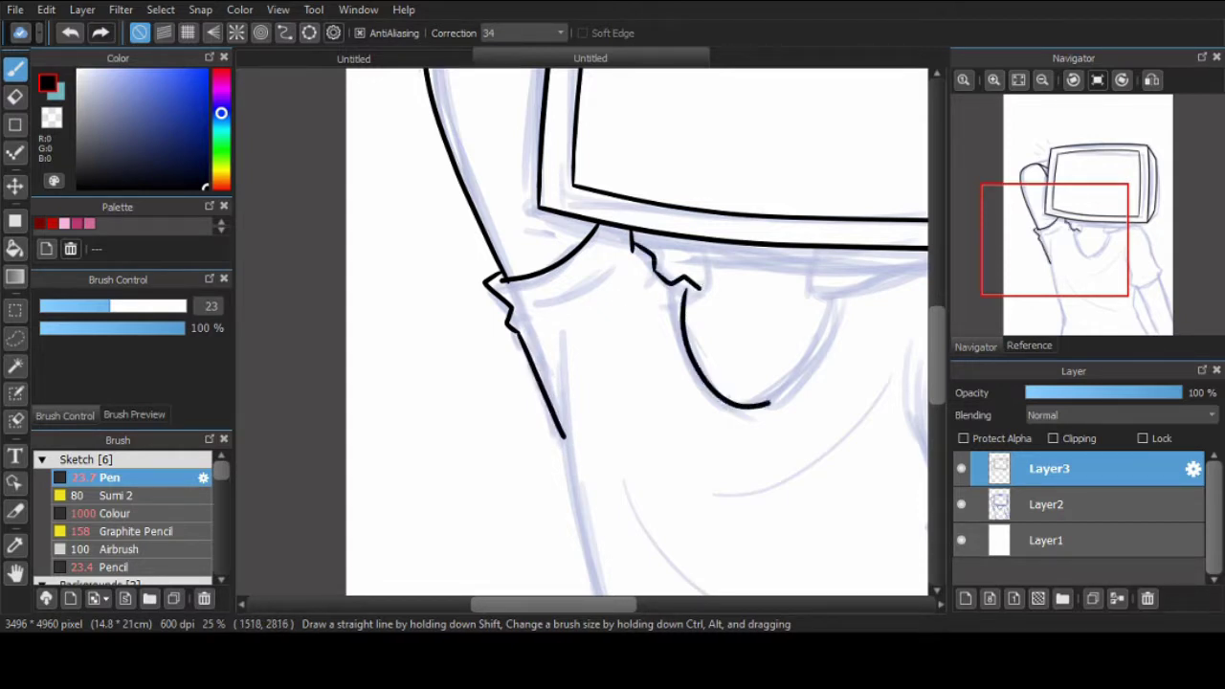
{"action": "key", "text": "ctrl+z"}
{"action": "left_click_drag", "start_coordinate": [706, 241], "coordinate": [706, 287]}
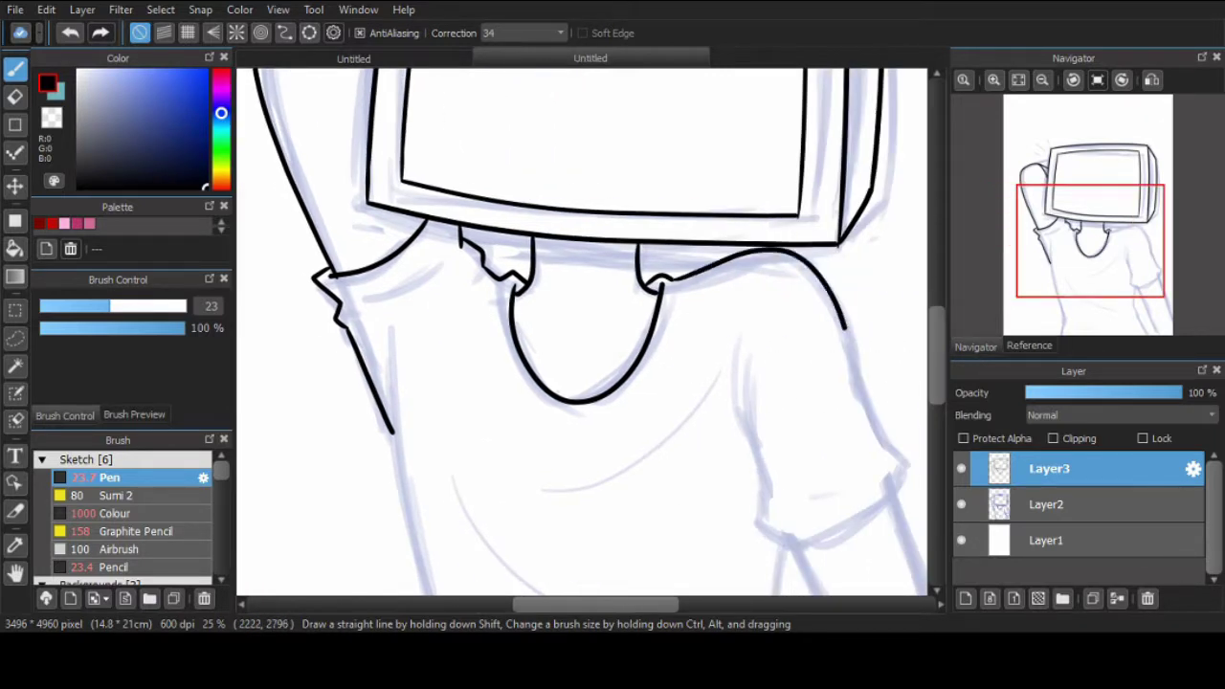
Ink the right shoulder line and the sleeve's inner side.
{"action": "left_click_drag", "start_coordinate": [670, 268], "coordinate": [877, 412]}
{"action": "mouse_move", "coordinate": [865, 287]}
{"action": "left_mouse_down"}
{"action": "mouse_move", "coordinate": [897, 298]}
{"action": "mouse_move", "coordinate": [761, 371]}
{"action": "left_mouse_up"}
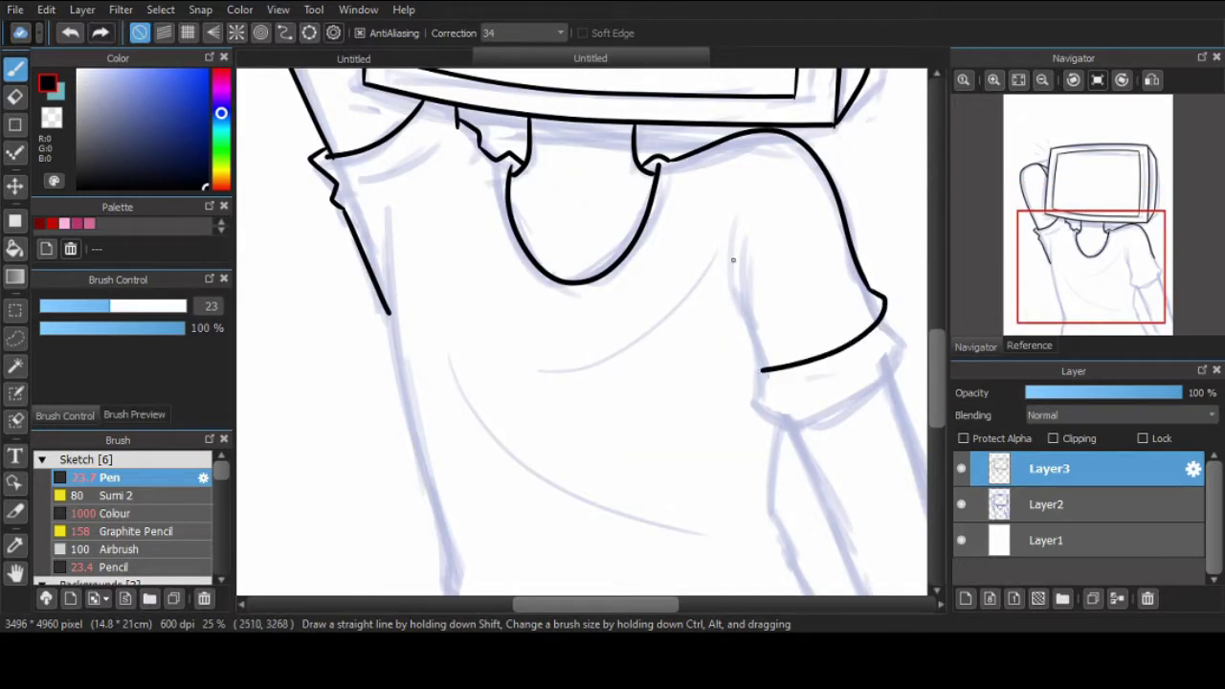
{"action": "key", "text": "ctrl+z"}
{"action": "mouse_move", "coordinate": [733, 228]}
{"action": "left_mouse_down"}
{"action": "mouse_move", "coordinate": [761, 369]}
{"action": "mouse_move", "coordinate": [737, 268]}
{"action": "left_mouse_up"}
{"action": "key", "text": "ctrl+z"}
{"action": "key", "text": "ctrl+z"}
{"action": "left_click_drag", "start_coordinate": [735, 218], "coordinate": [756, 347]}
{"action": "key", "text": "ctrl+z"}
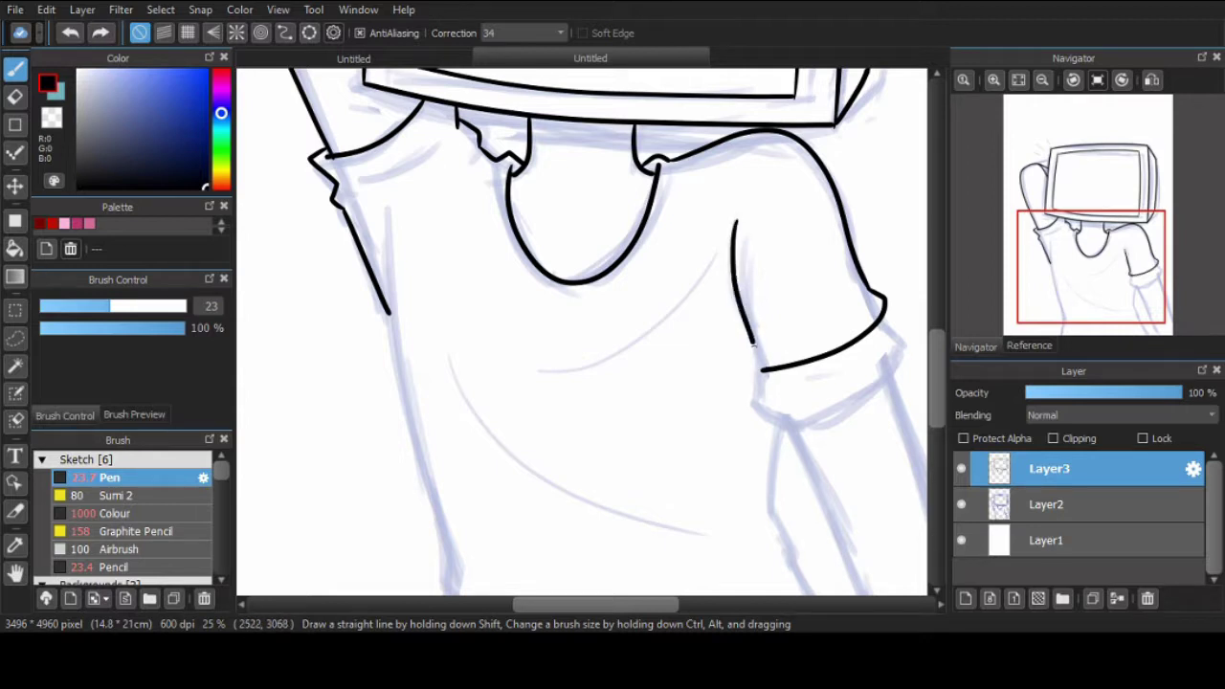
{"action": "key", "text": "ctrl+z"}
{"action": "mouse_move", "coordinate": [737, 218]}
{"action": "left_mouse_down"}
{"action": "mouse_move", "coordinate": [751, 362]}
{"action": "mouse_move", "coordinate": [660, 230]}
{"action": "mouse_move", "coordinate": [700, 362]}
{"action": "left_mouse_up"}
Ink both forearm edges and extend them down to the canvas bottom.
{"action": "left_click_drag", "start_coordinate": [749, 168], "coordinate": [795, 331]}
{"action": "key", "text": "ctrl+z"}
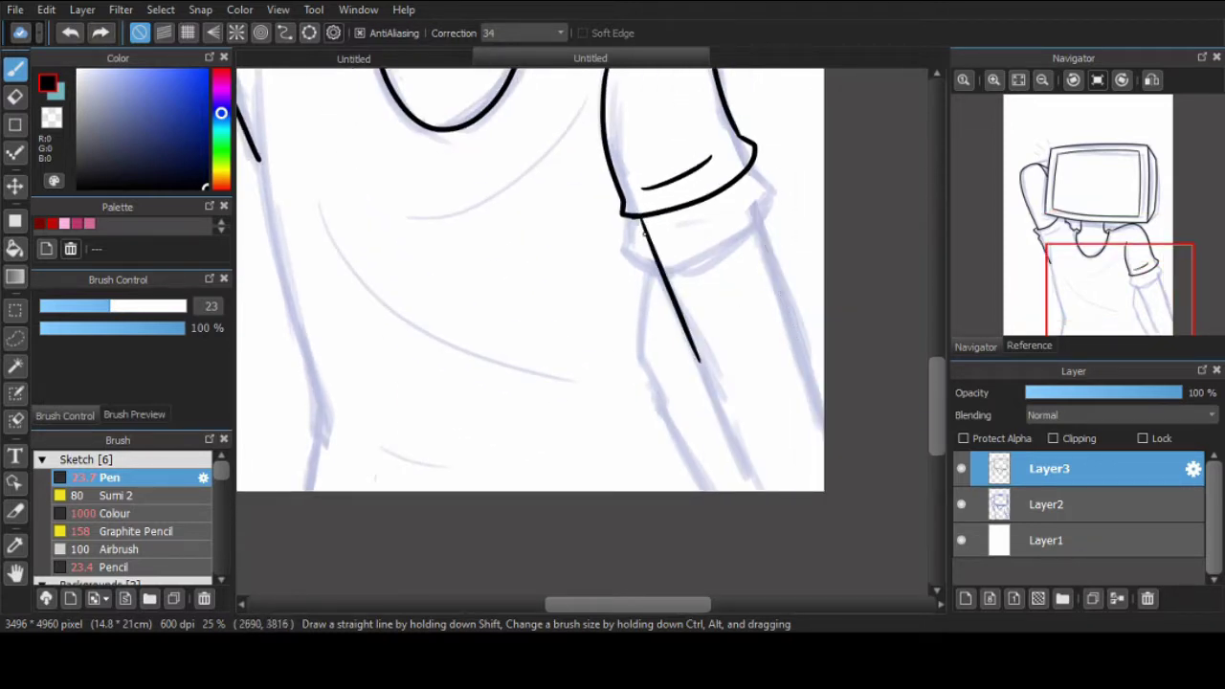
{"action": "key", "text": "ctrl+z"}
{"action": "left_click_drag", "start_coordinate": [640, 219], "coordinate": [713, 383]}
{"action": "left_click_drag", "start_coordinate": [749, 173], "coordinate": [795, 337]}
{"action": "left_click_drag", "start_coordinate": [704, 372], "coordinate": [756, 490]}
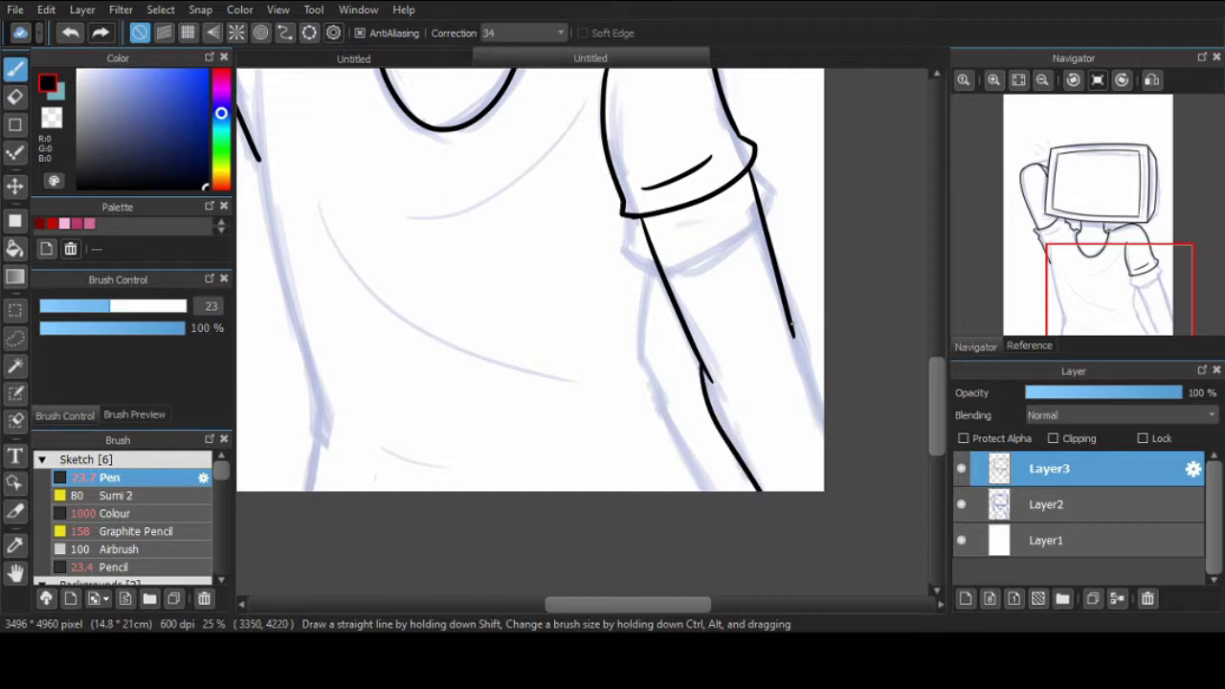
{"action": "left_click_drag", "start_coordinate": [794, 333], "coordinate": [825, 450]}
{"action": "left_click_drag", "start_coordinate": [594, 460], "coordinate": [692, 466]}
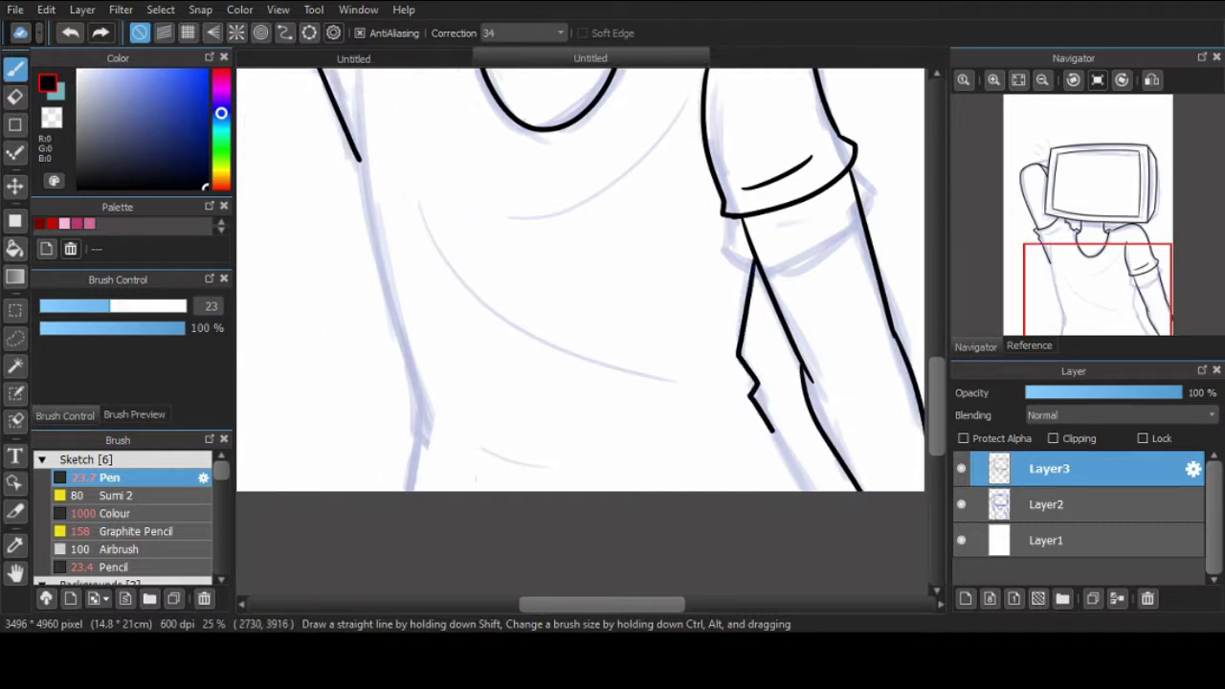
{"action": "left_click_drag", "start_coordinate": [756, 392], "coordinate": [809, 490]}
Ink the torso's left side and the fold curves across the shirt.
{"action": "left_click_drag", "start_coordinate": [532, 362], "coordinate": [735, 400]}
{"action": "mouse_move", "coordinate": [359, 77]}
{"action": "left_mouse_down"}
{"action": "mouse_move", "coordinate": [421, 431]}
{"action": "mouse_move", "coordinate": [406, 490]}
{"action": "left_mouse_up"}
{"action": "left_click_drag", "start_coordinate": [478, 287], "coordinate": [598, 287]}
{"action": "left_click_drag", "start_coordinate": [471, 149], "coordinate": [479, 172]}
{"action": "left_click_drag", "start_coordinate": [598, 287], "coordinate": [809, 125]}
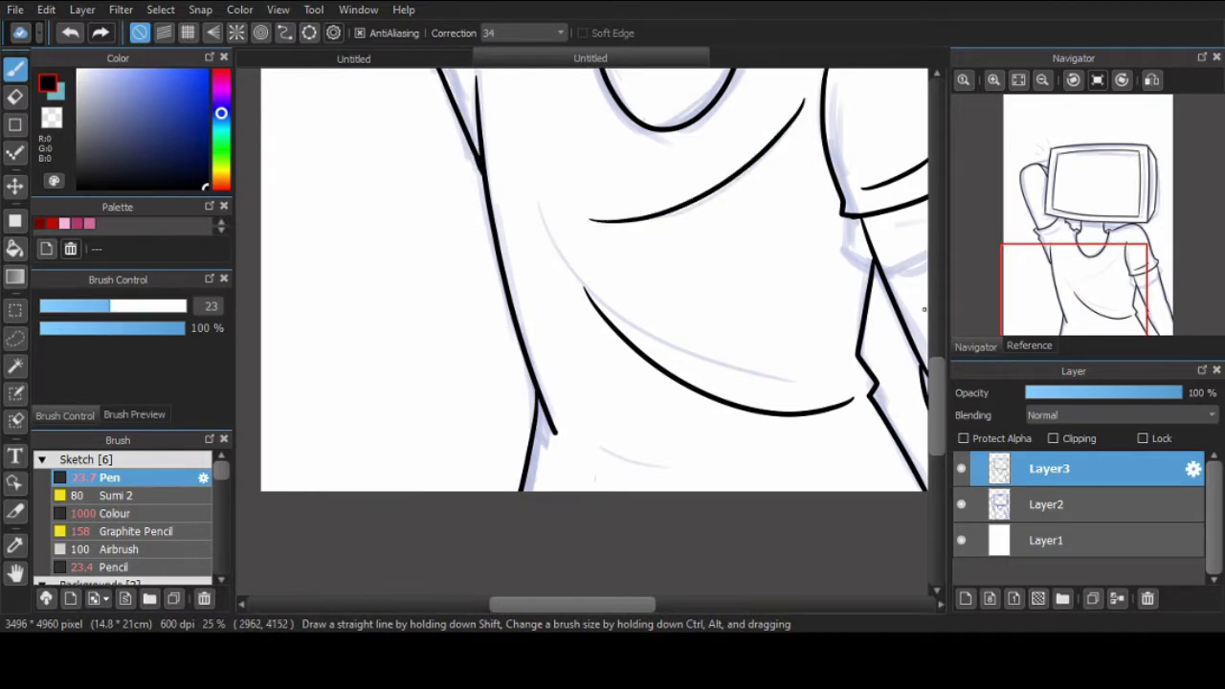
{"action": "left_click_drag", "start_coordinate": [575, 191], "coordinate": [575, 344]}
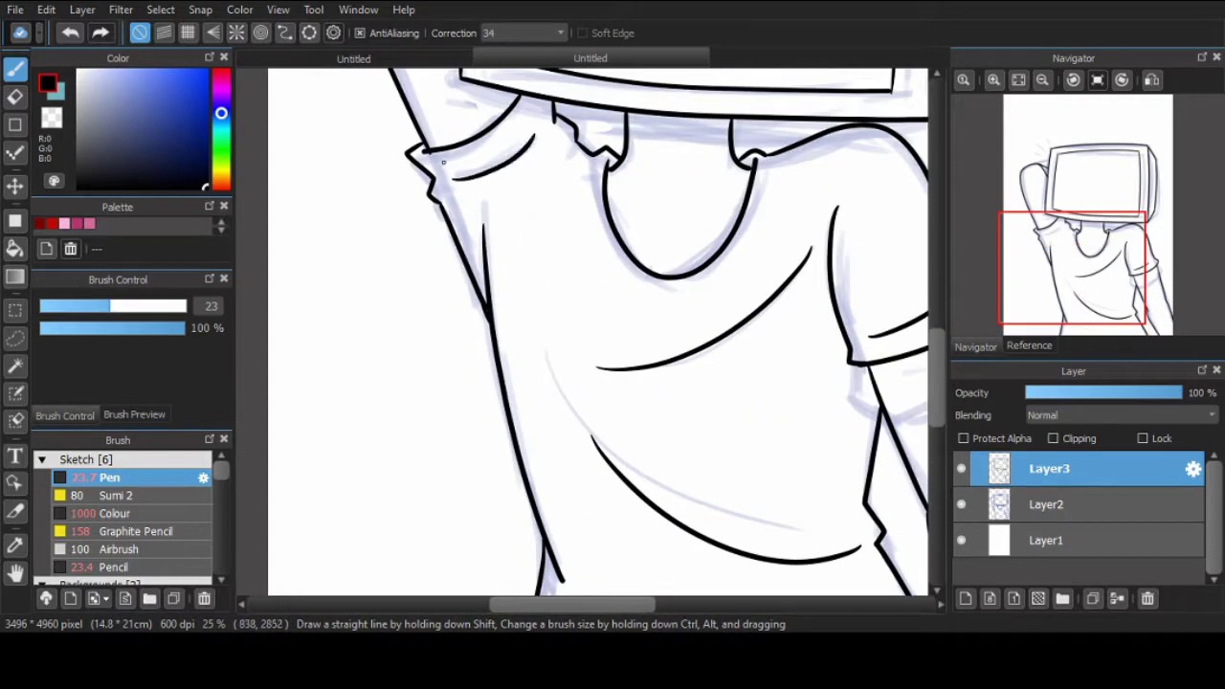
{"action": "scroll", "coordinate": [565, 375], "scroll_direction": "down", "scroll_amount": 1}
{"action": "scroll", "coordinate": [603, 278], "scroll_direction": "down", "scroll_amount": 1}
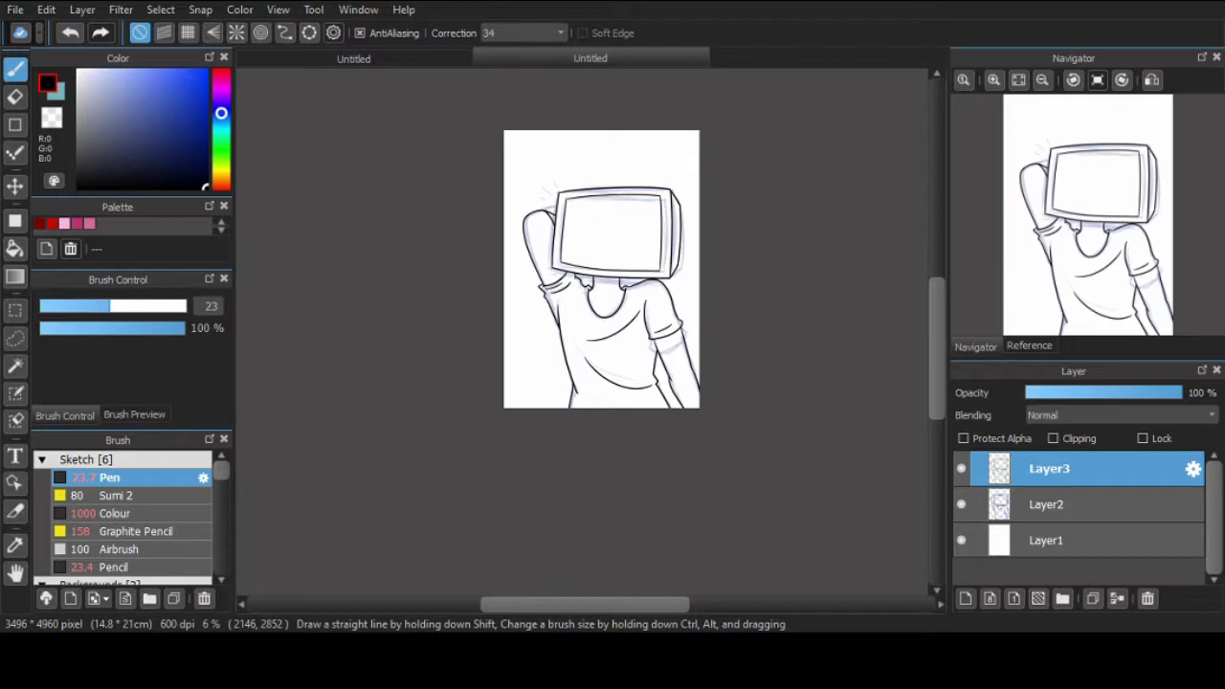
{"action": "scroll", "coordinate": [603, 277], "scroll_direction": "up", "scroll_amount": 2}
{"action": "scroll", "coordinate": [603, 278], "scroll_direction": "down", "scroll_amount": 1}
{"action": "scroll", "coordinate": [603, 277], "scroll_direction": "up", "scroll_amount": 2}
Replace the stray vertical sleeve stroke with a new line and retry the collar line.
{"action": "key", "text": "e"}
{"action": "left_click_drag", "start_coordinate": [565, 213], "coordinate": [567, 316]}
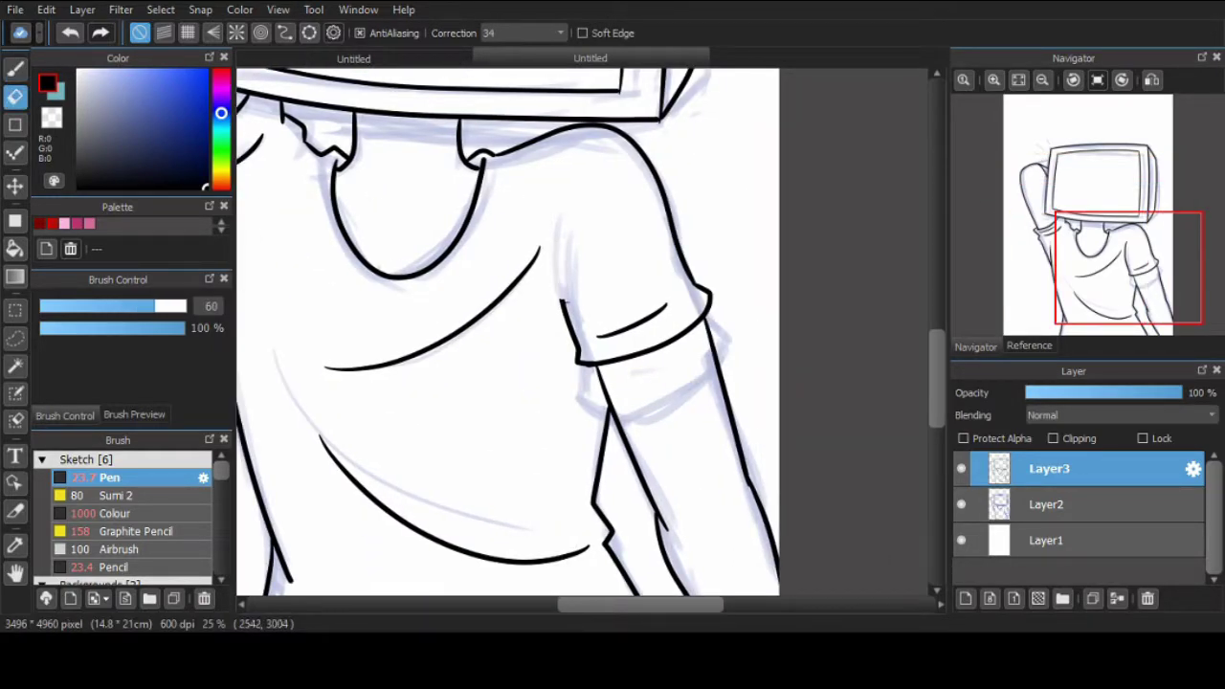
{"action": "key", "text": "ctrl+z"}
{"action": "mouse_move", "coordinate": [544, 226]}
{"action": "left_mouse_down"}
{"action": "mouse_move", "coordinate": [570, 327]}
{"action": "mouse_move", "coordinate": [569, 316]}
{"action": "left_mouse_up"}
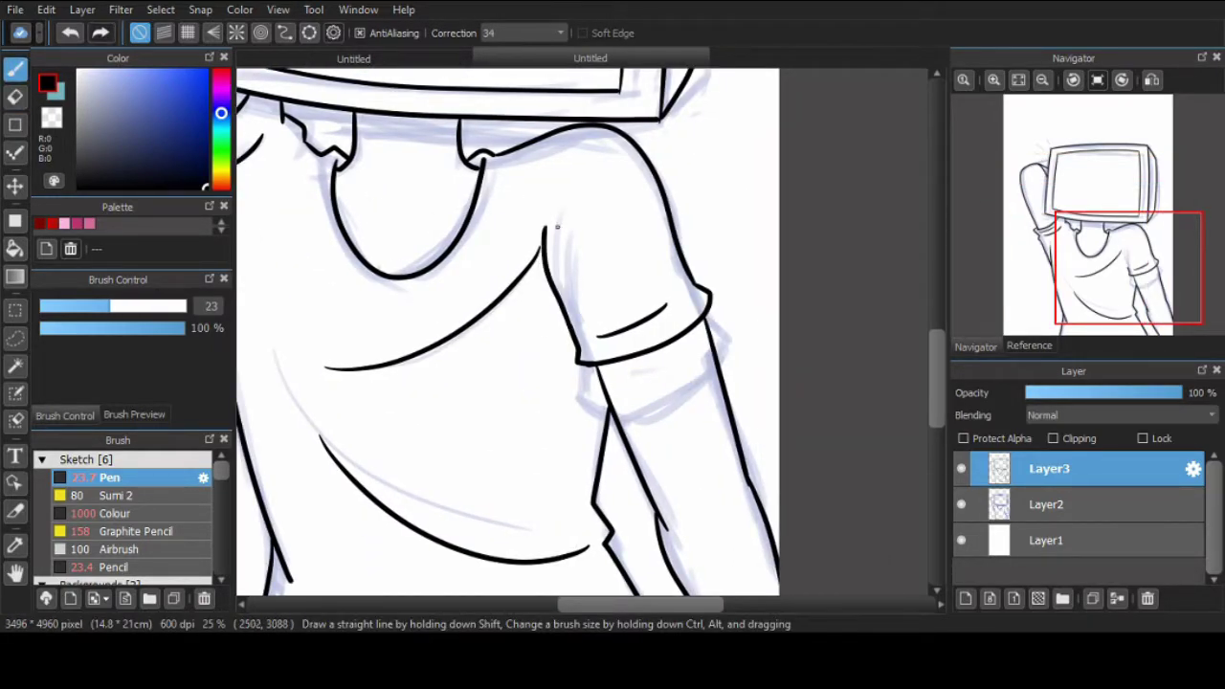
{"action": "scroll", "coordinate": [603, 277], "scroll_direction": "down", "scroll_amount": 3}
{"action": "scroll", "coordinate": [536, 287], "scroll_direction": "up", "scroll_amount": 3}
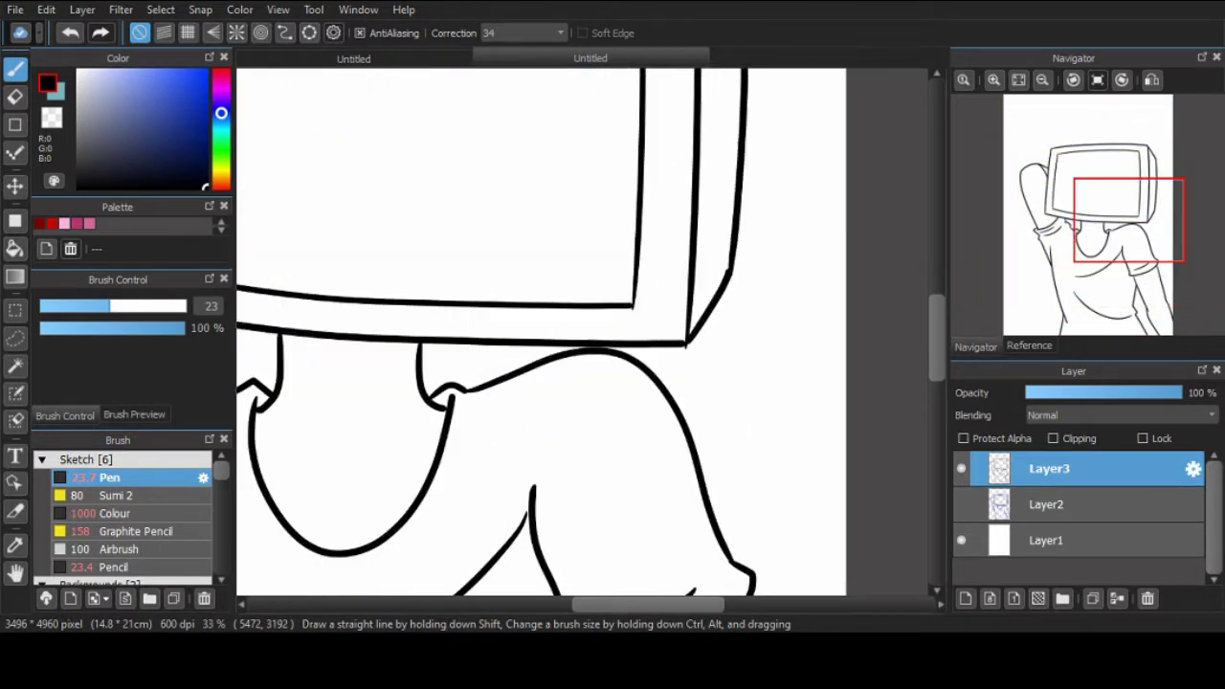
{"action": "left_click_drag", "start_coordinate": [282, 368], "coordinate": [387, 378]}
{"action": "key", "text": "ctrl+z"}
Redraw the collar as a jagged line and fill the neck gap black.
{"action": "left_click_drag", "start_coordinate": [283, 373], "coordinate": [417, 365]}
{"action": "key", "text": "space"}
{"action": "key", "text": "g"}
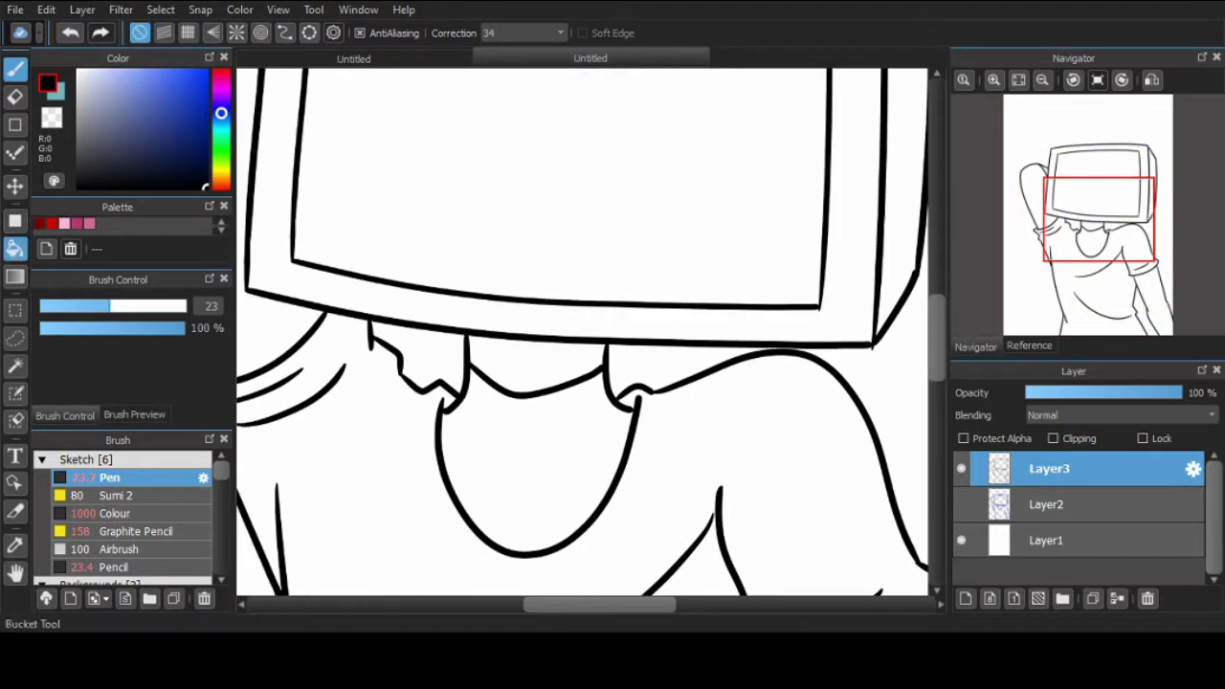
{"action": "left_click", "coordinate": [536, 364]}
{"action": "scroll", "coordinate": [575, 335], "scroll_direction": "down", "scroll_amount": 5}
Delete the sketch layer, add a flat-colour layer, and show the reference image.
{"action": "left_click", "coordinate": [1072, 504]}
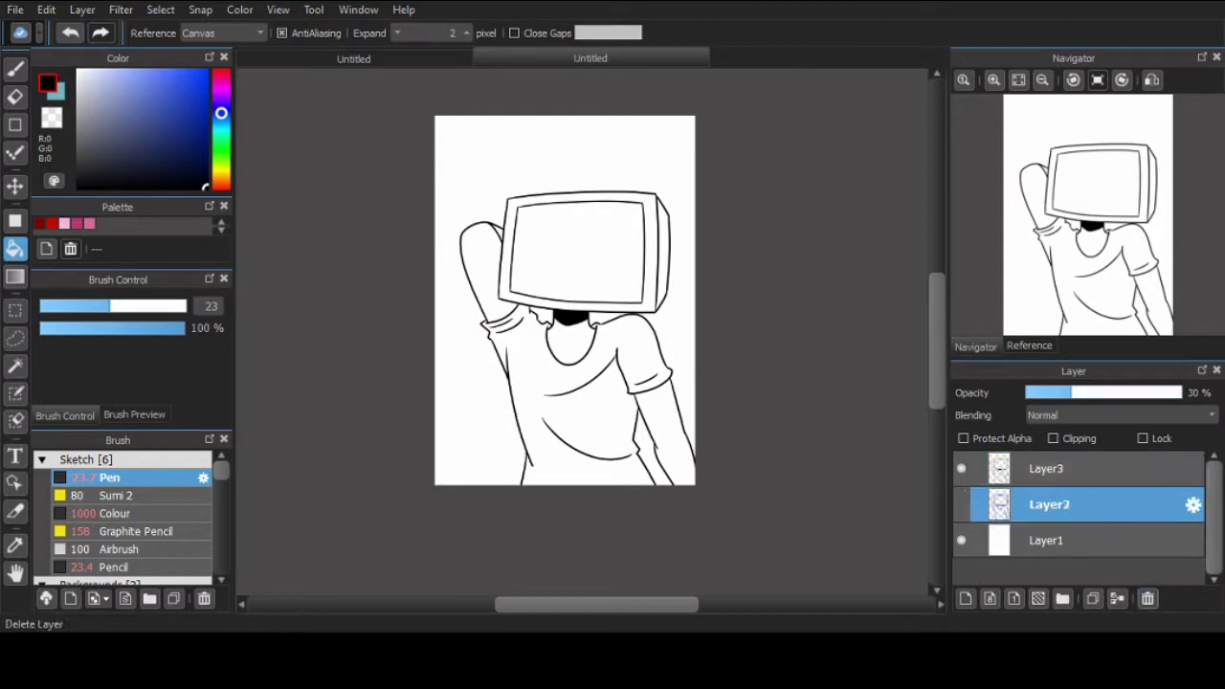
{"action": "left_click", "coordinate": [1148, 598]}
{"action": "left_click", "coordinate": [966, 599]}
{"action": "scroll", "coordinate": [565, 287], "scroll_direction": "up", "scroll_amount": 2}
{"action": "scroll", "coordinate": [565, 287], "scroll_direction": "up", "scroll_amount": 2}
{"action": "left_click", "coordinate": [1029, 346]}
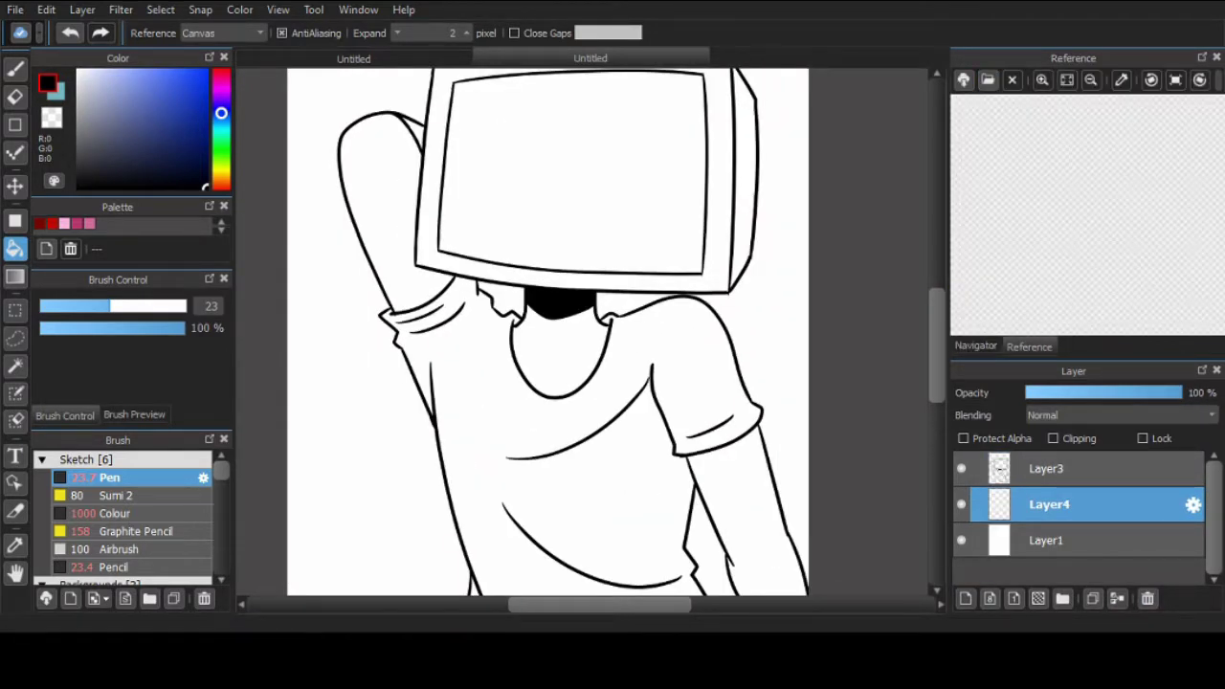
Fill the T-shirt hot pink, and the arms and neck light pink.
{"action": "left_click", "coordinate": [988, 79]}
{"action": "left_click", "coordinate": [156, 79]}
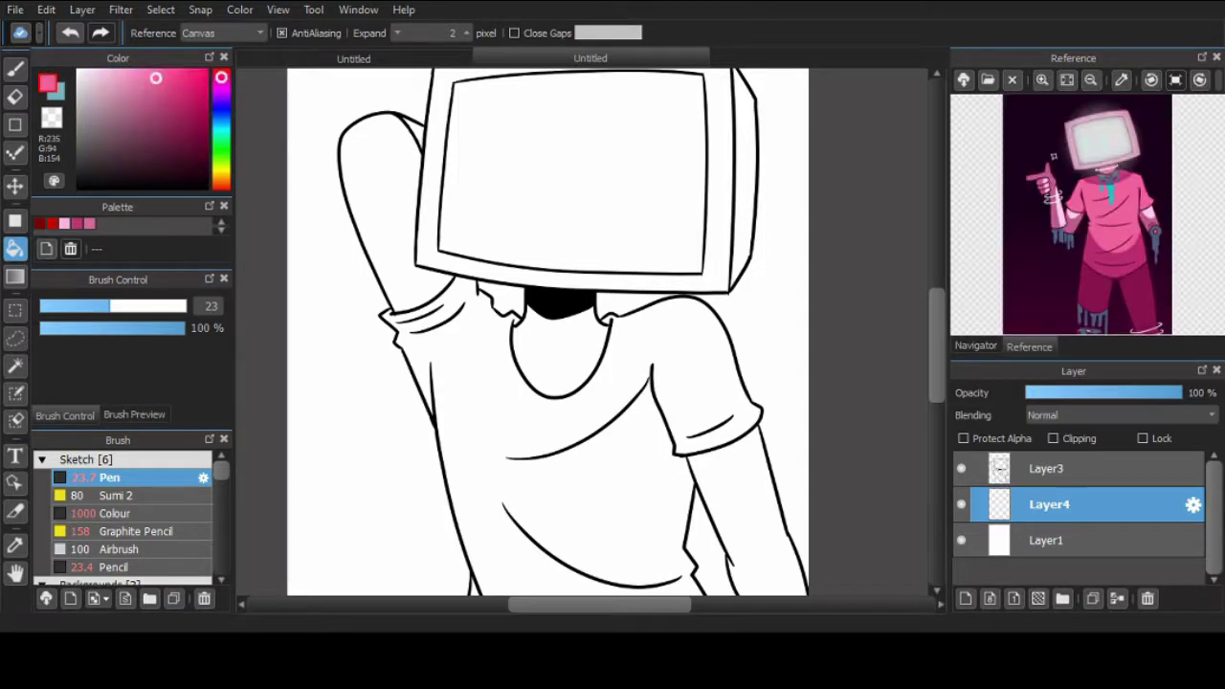
{"action": "left_click", "coordinate": [574, 431]}
{"action": "scroll", "coordinate": [574, 335], "scroll_direction": "down", "scroll_amount": 3}
{"action": "scroll", "coordinate": [546, 287], "scroll_direction": "up", "scroll_amount": 3}
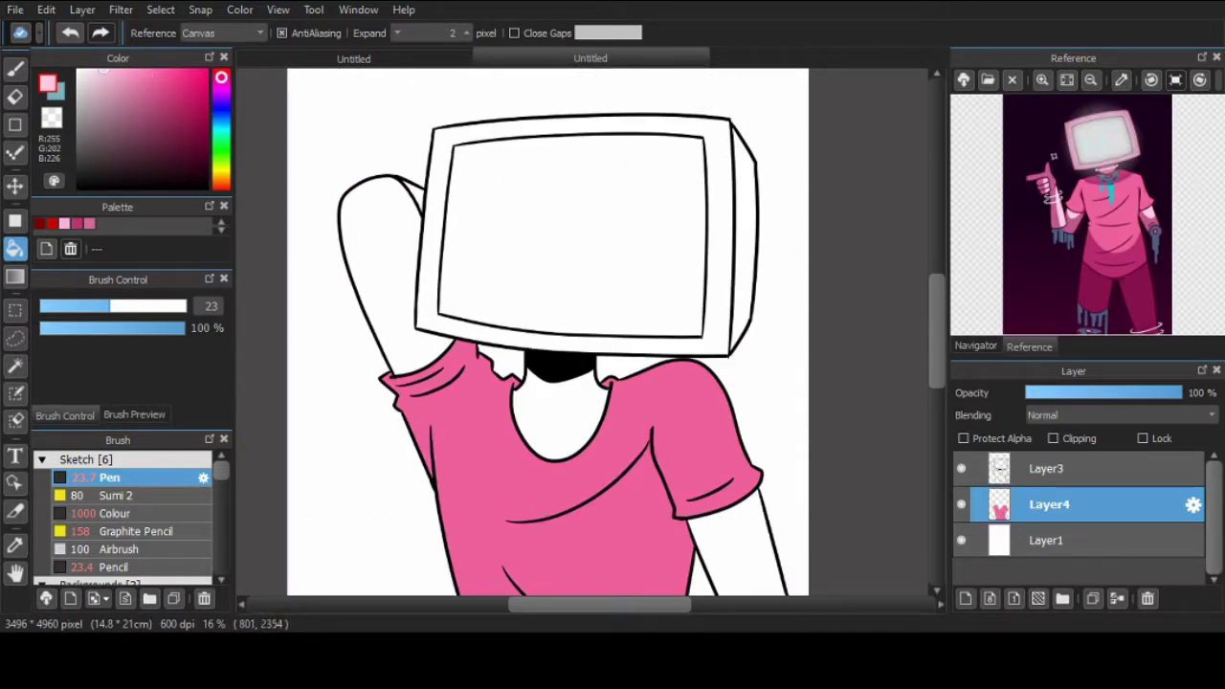
{"action": "left_click", "coordinate": [383, 268]}
{"action": "left_click", "coordinate": [415, 197]}
{"action": "left_click", "coordinate": [737, 546]}
{"action": "left_click", "coordinate": [560, 412]}
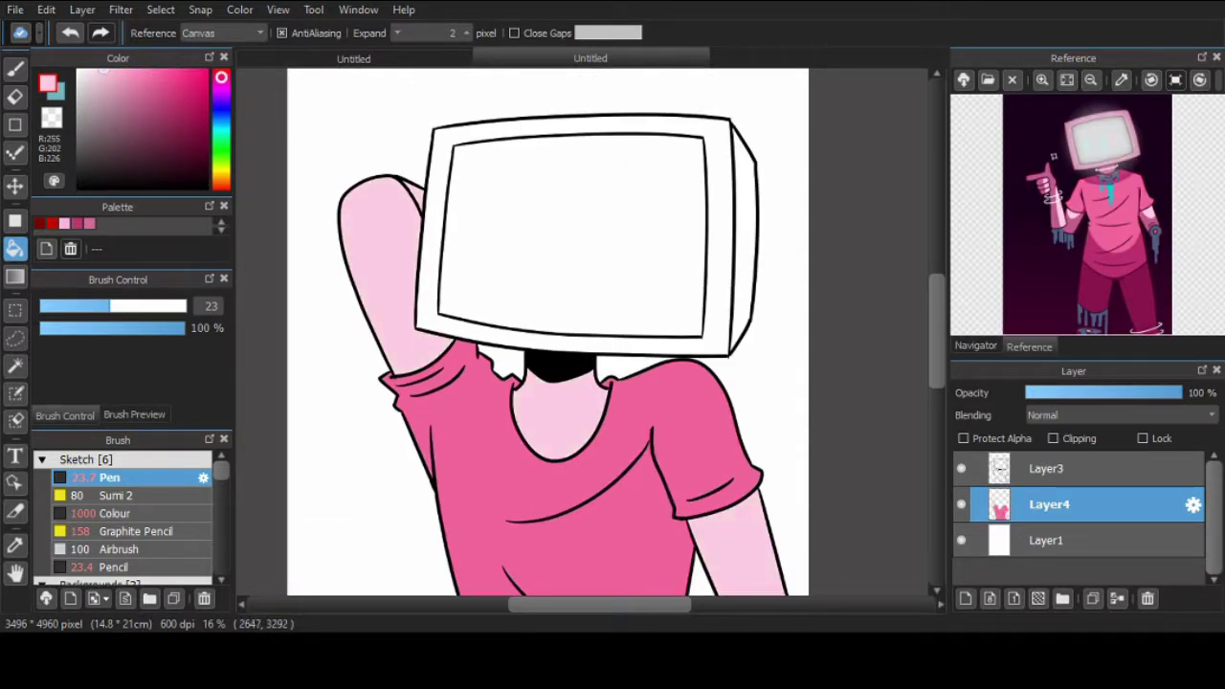
Fill the TV frame and its right side panel with dusty pink shades.
{"action": "left_click", "coordinate": [113, 92]}
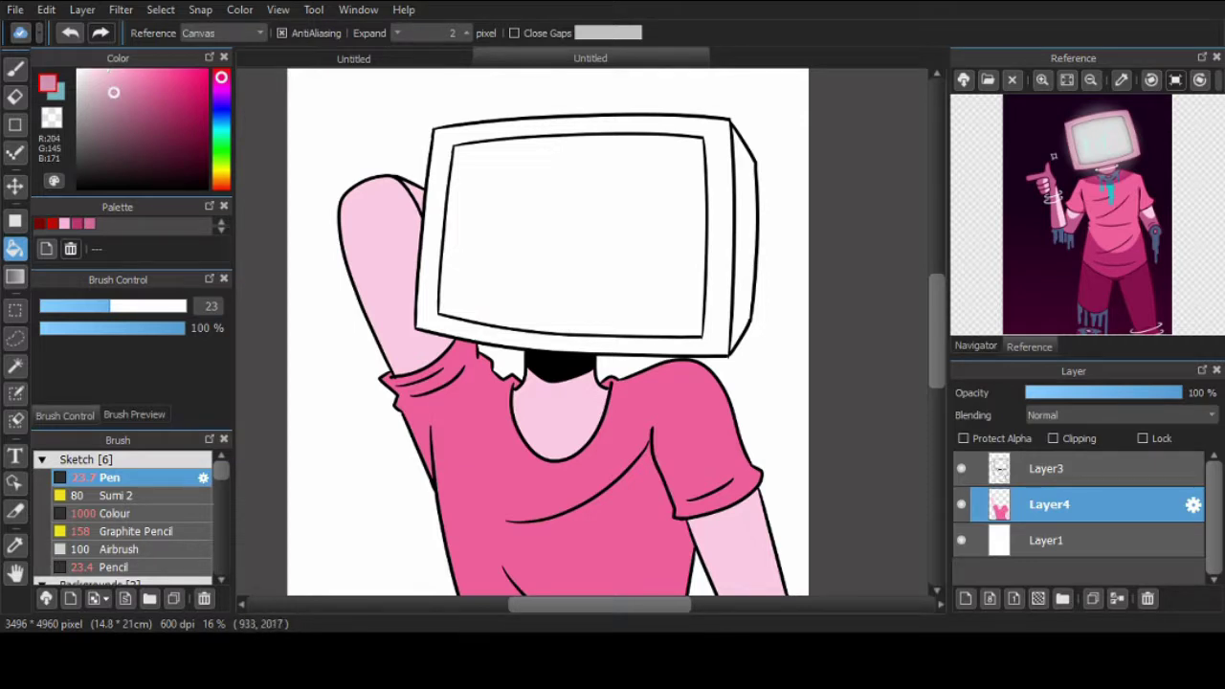
{"action": "left_click", "coordinate": [575, 129]}
{"action": "left_click", "coordinate": [114, 117]}
{"action": "left_click", "coordinate": [742, 239]}
{"action": "scroll", "coordinate": [545, 335], "scroll_direction": "down", "scroll_amount": 1}
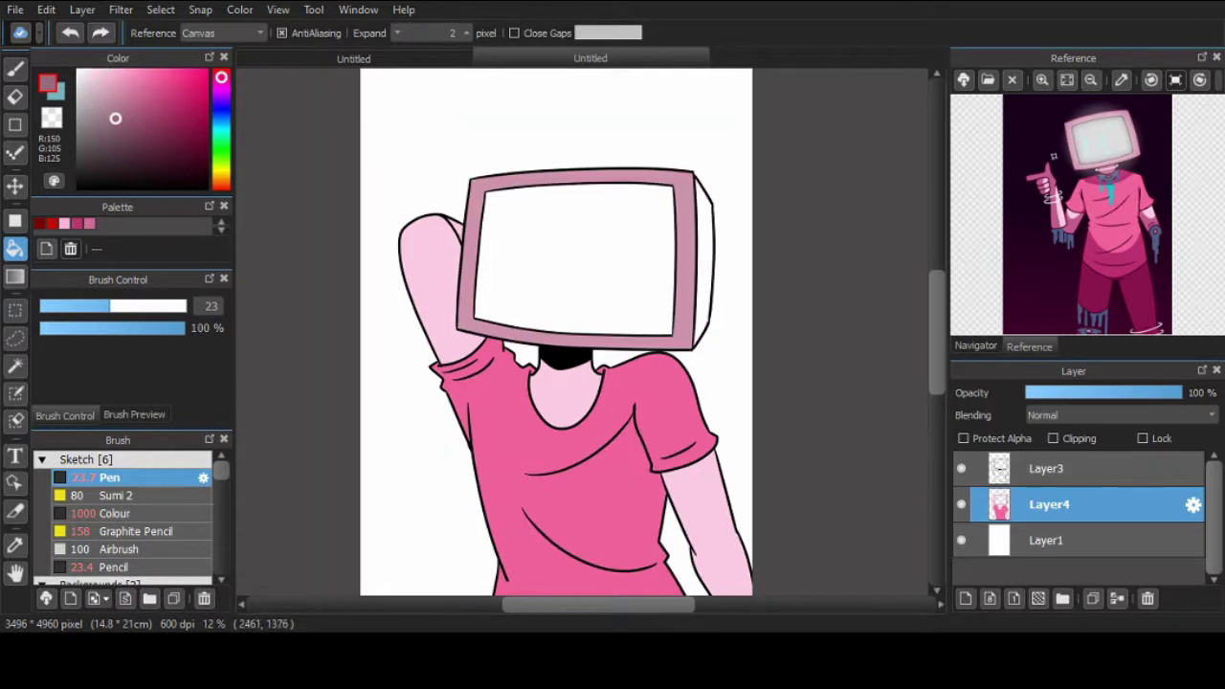
{"action": "left_click", "coordinate": [703, 259]}
{"action": "scroll", "coordinate": [555, 335], "scroll_direction": "down", "scroll_amount": 2}
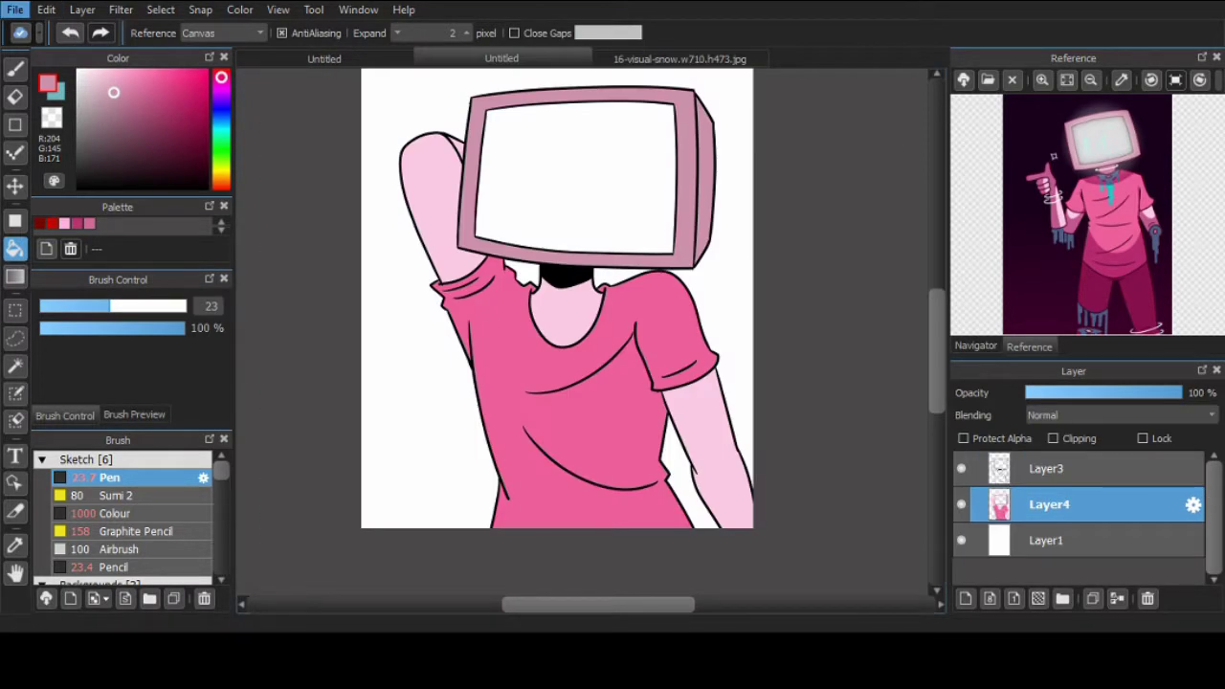
Paste the static image as a layer and stretch its corners to fill the TV screen.
{"action": "key", "text": "ctrl+v"}
{"action": "scroll", "coordinate": [556, 335], "scroll_direction": "down", "scroll_amount": 2}
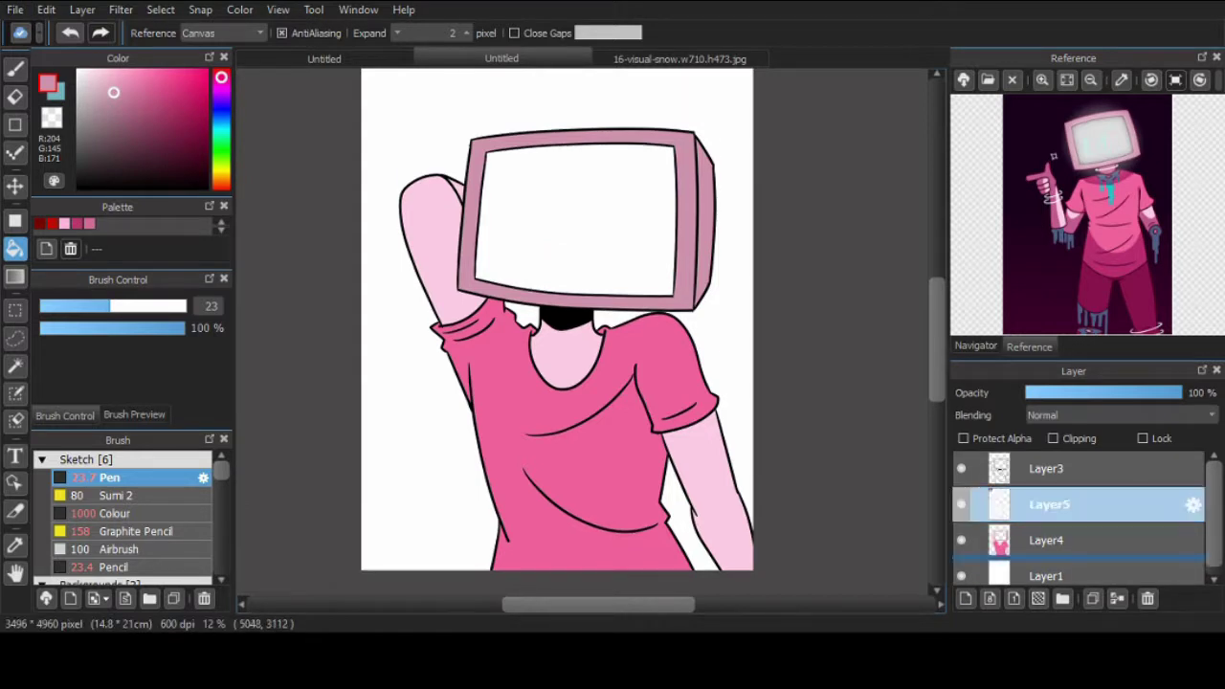
{"action": "key", "text": "ctrl+t"}
{"action": "left_click_drag", "start_coordinate": [461, 139], "coordinate": [631, 259]}
{"action": "left_click_drag", "start_coordinate": [574, 203], "coordinate": [647, 172]}
{"action": "left_click_drag", "start_coordinate": [632, 258], "coordinate": [649, 276]}
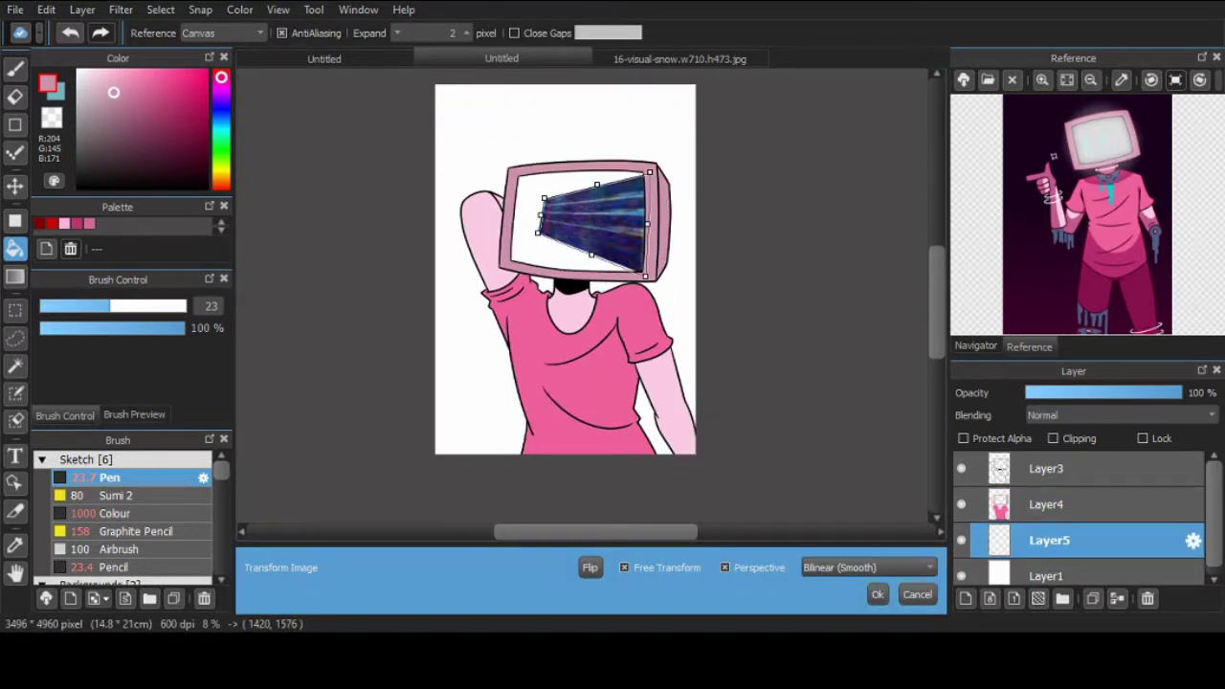
{"action": "left_click_drag", "start_coordinate": [550, 196], "coordinate": [510, 169]}
{"action": "mouse_move", "coordinate": [538, 233]}
{"action": "left_mouse_down"}
{"action": "mouse_move", "coordinate": [504, 260]}
{"action": "mouse_move", "coordinate": [575, 275]}
{"action": "left_mouse_up"}
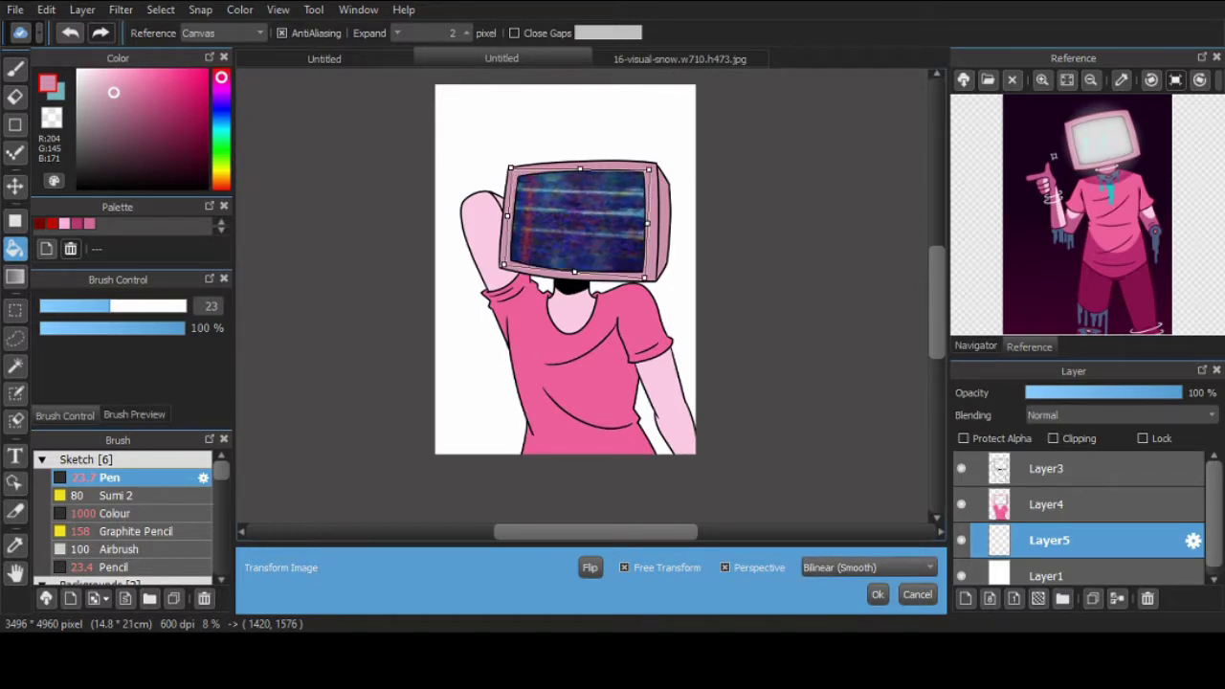
{"action": "left_click", "coordinate": [878, 594]}
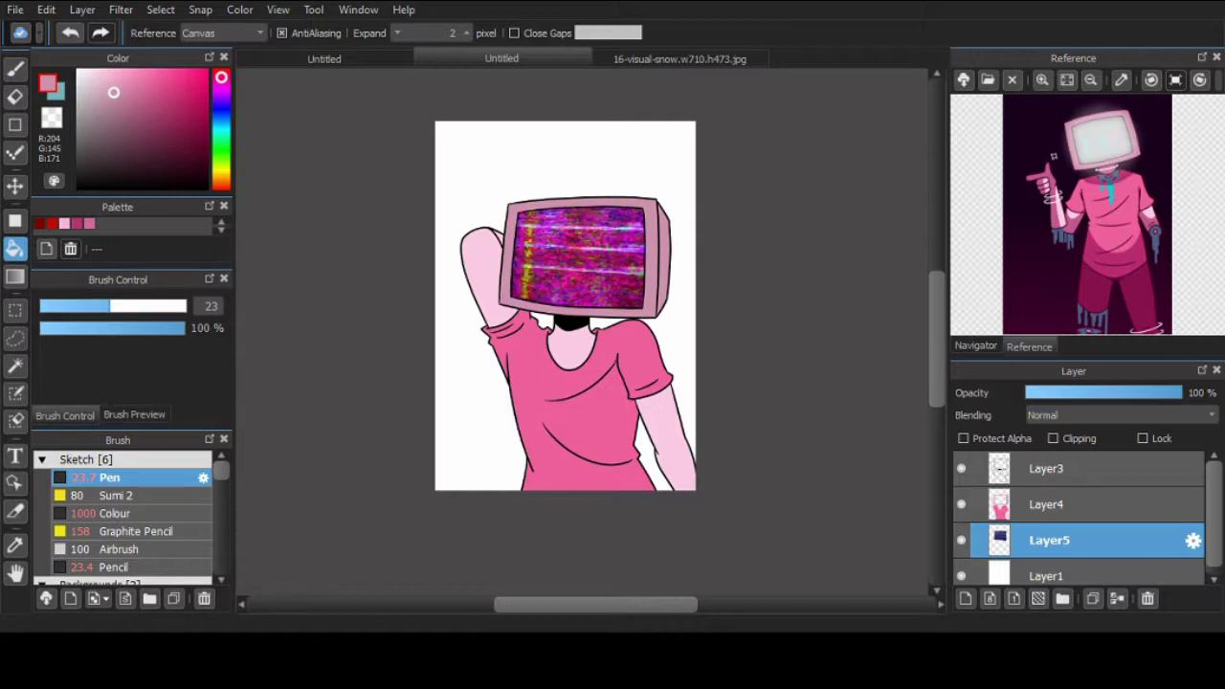
{"action": "scroll", "coordinate": [565, 307], "scroll_direction": "up", "scroll_amount": 1}
Add a new top layer and bucket-fill the TV screen with magenta over the static.
{"action": "key", "text": "ctrl+shift+n"}
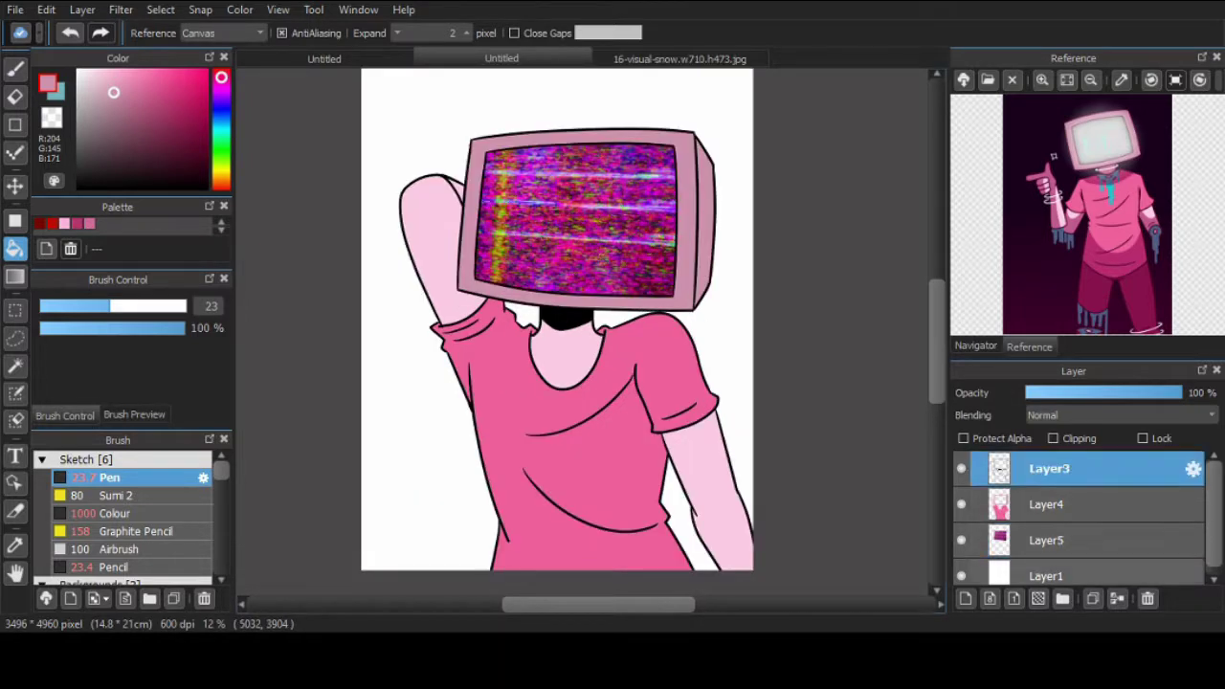
{"action": "left_click", "coordinate": [961, 575]}
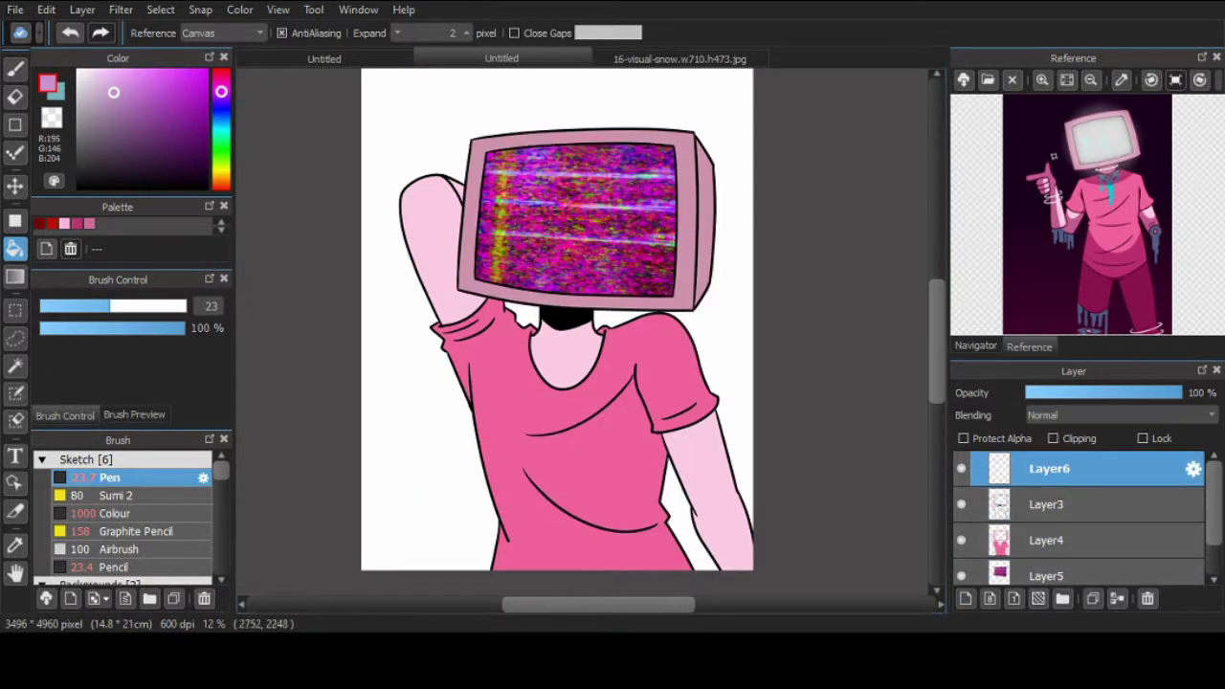
{"action": "key", "text": "Delete"}
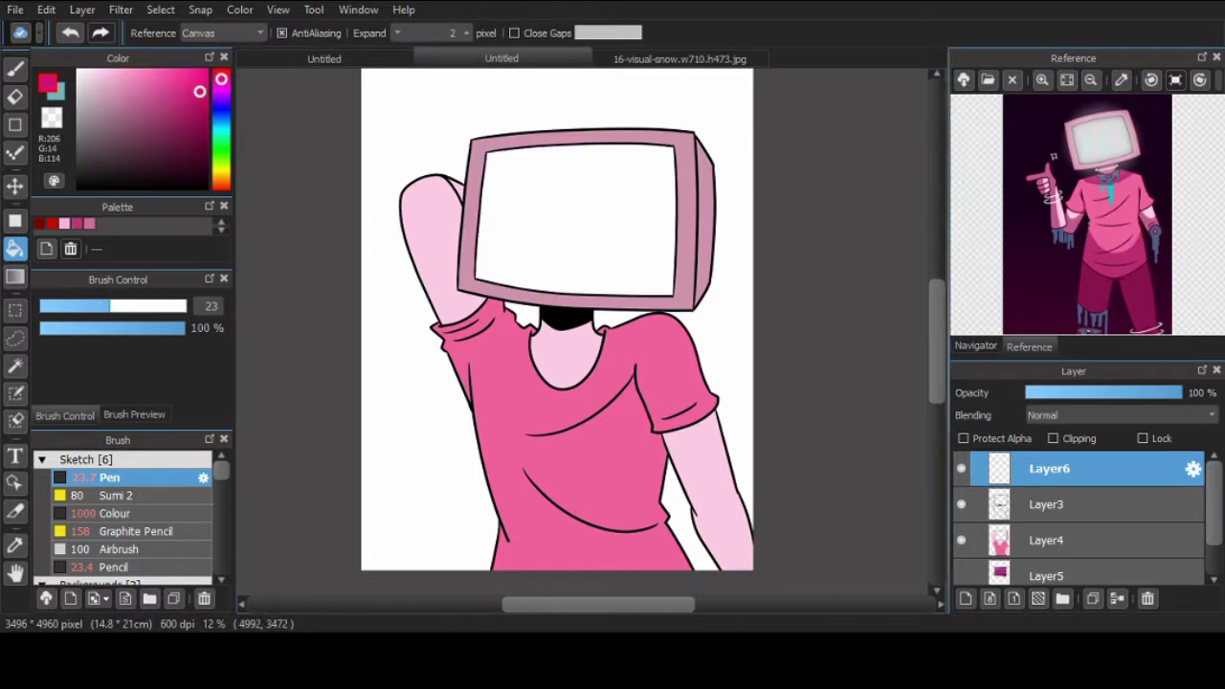
{"action": "left_click", "coordinate": [574, 220]}
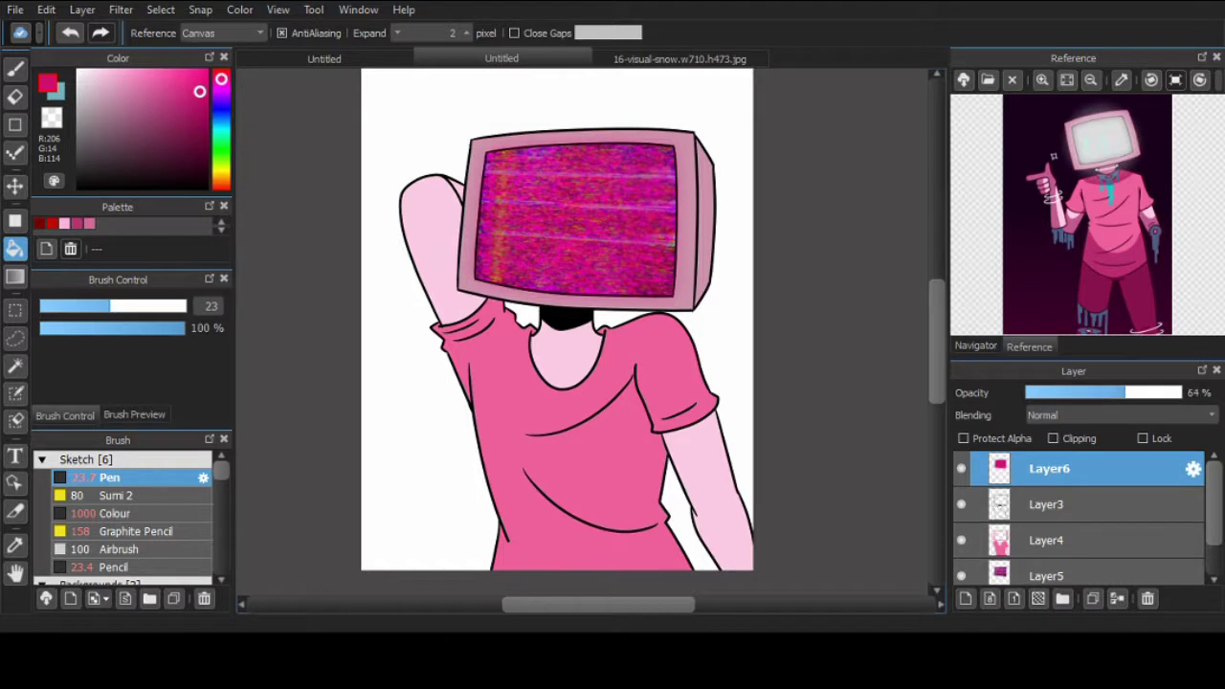
{"action": "scroll", "coordinate": [555, 321], "scroll_direction": "down", "scroll_amount": 2}
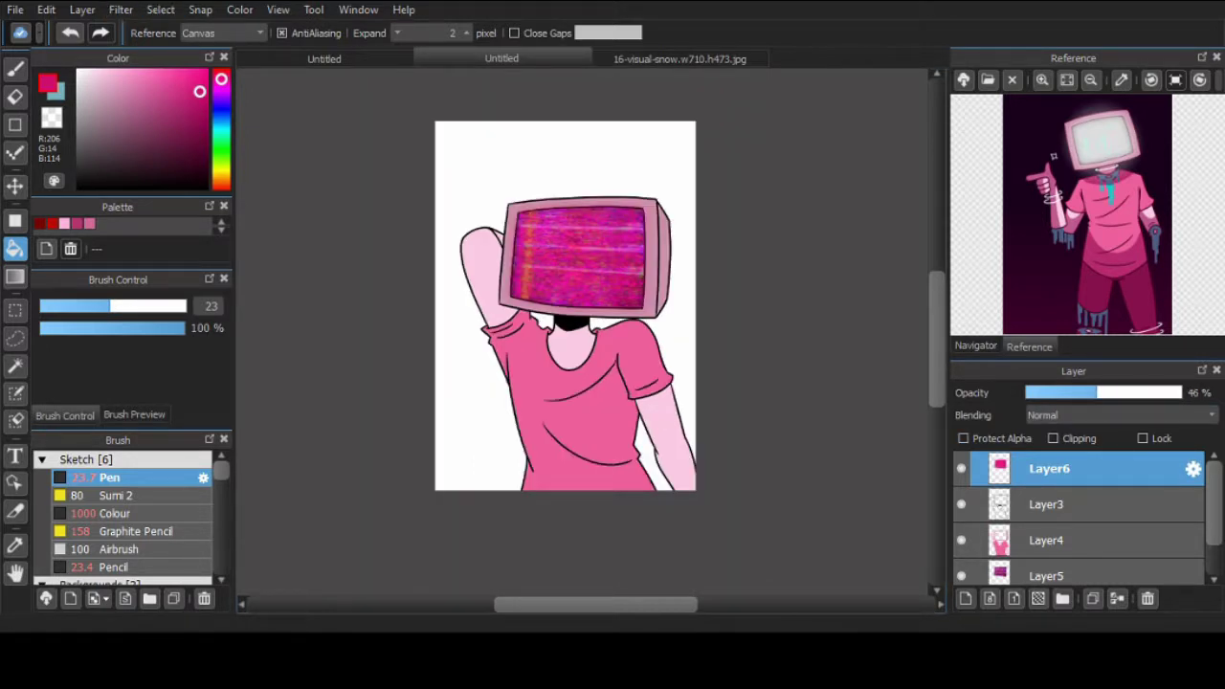
Select the white background layer, choose the gradient tool, and pick a muted pink.
{"action": "left_click", "coordinate": [1087, 576]}
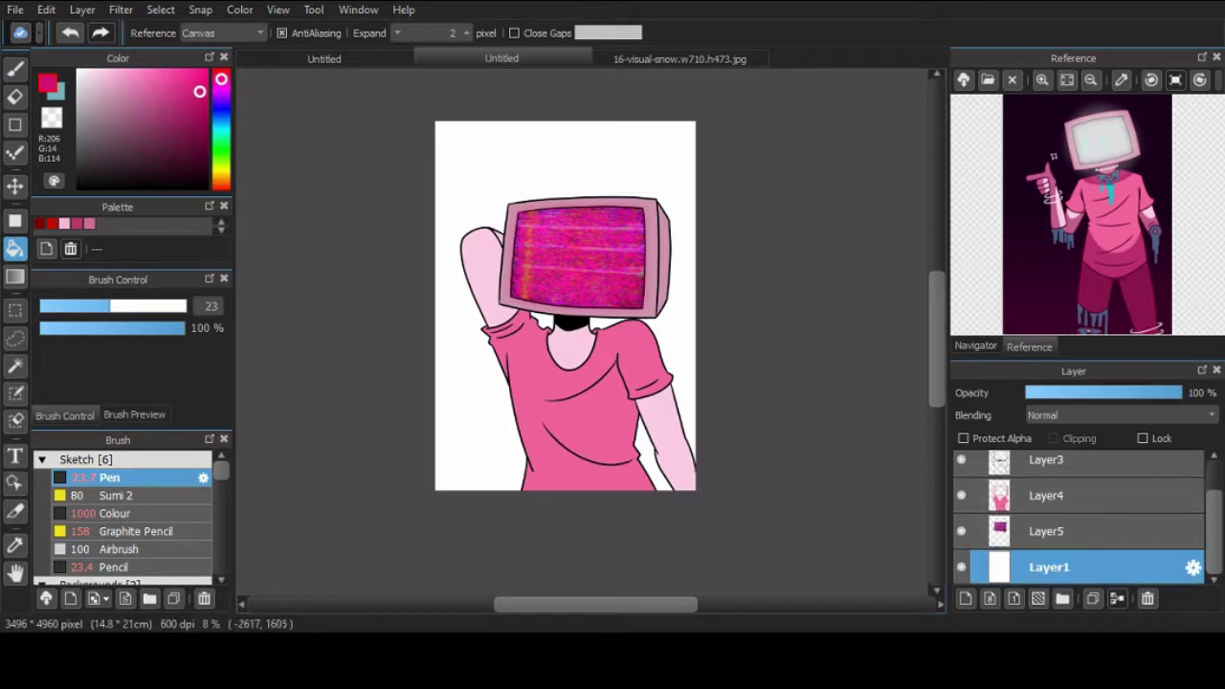
{"action": "key", "text": "g"}
{"action": "left_click", "coordinate": [125, 99]}
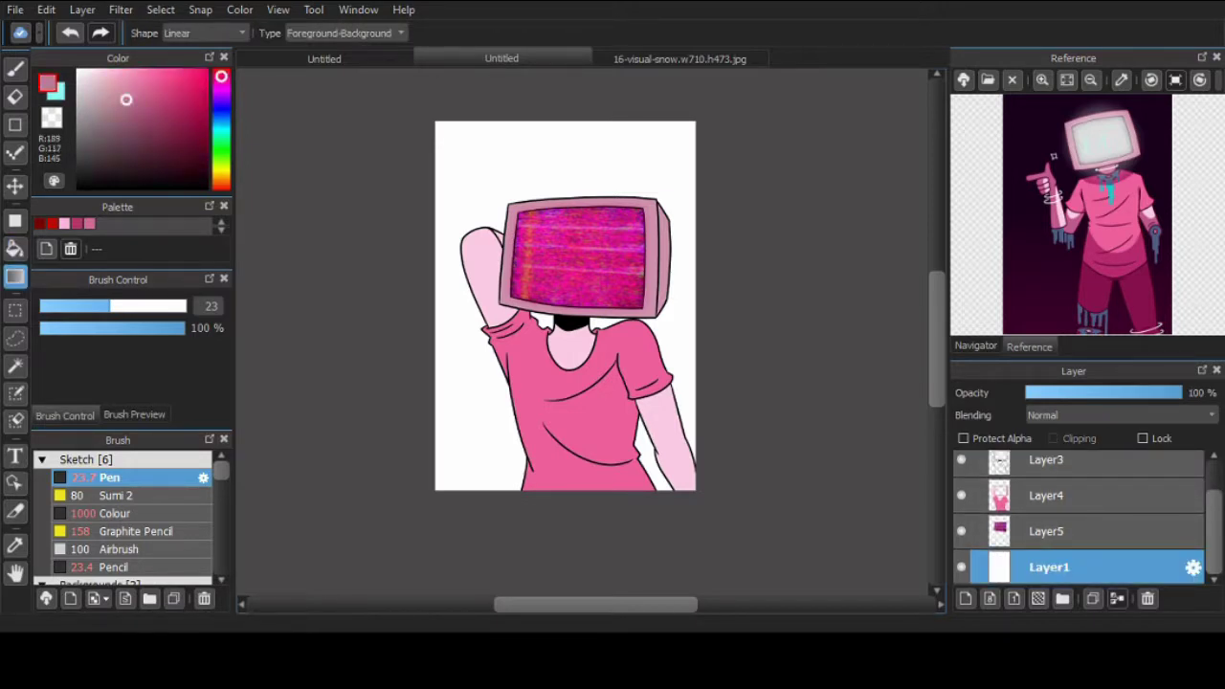